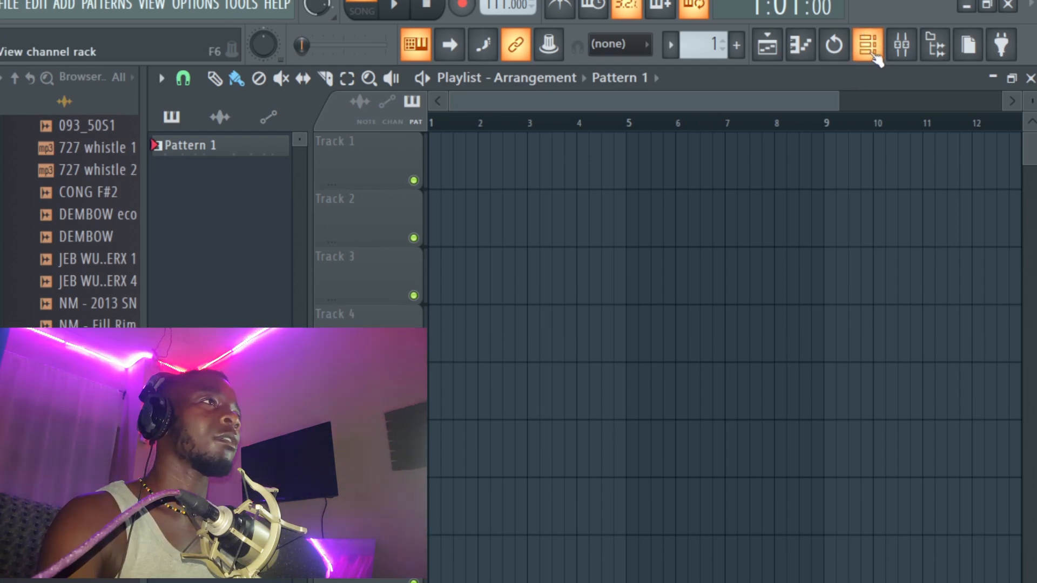
Program one bar in the channel rack: Homeboy Kick on steps 1 and 7, Shorter Rim on steps 4, 8, 11 and 13
click(868, 48)
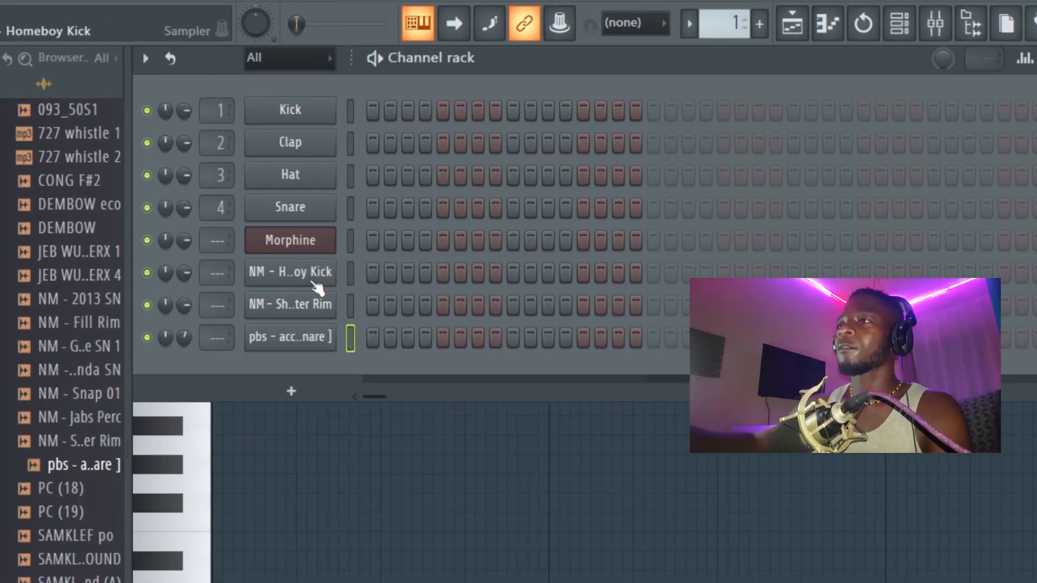
click(320, 283)
click(306, 282)
key(space)
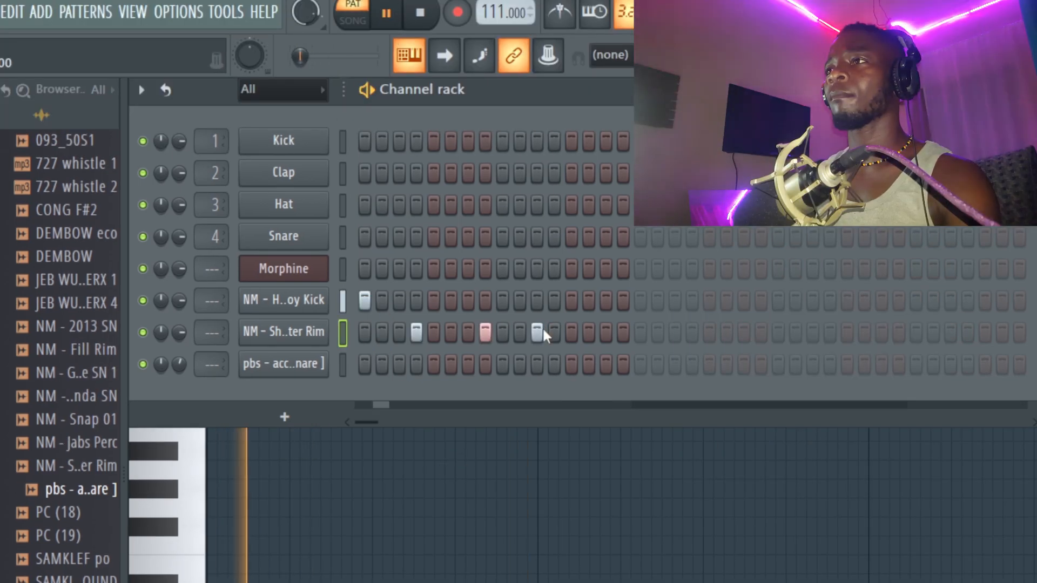
click(571, 333)
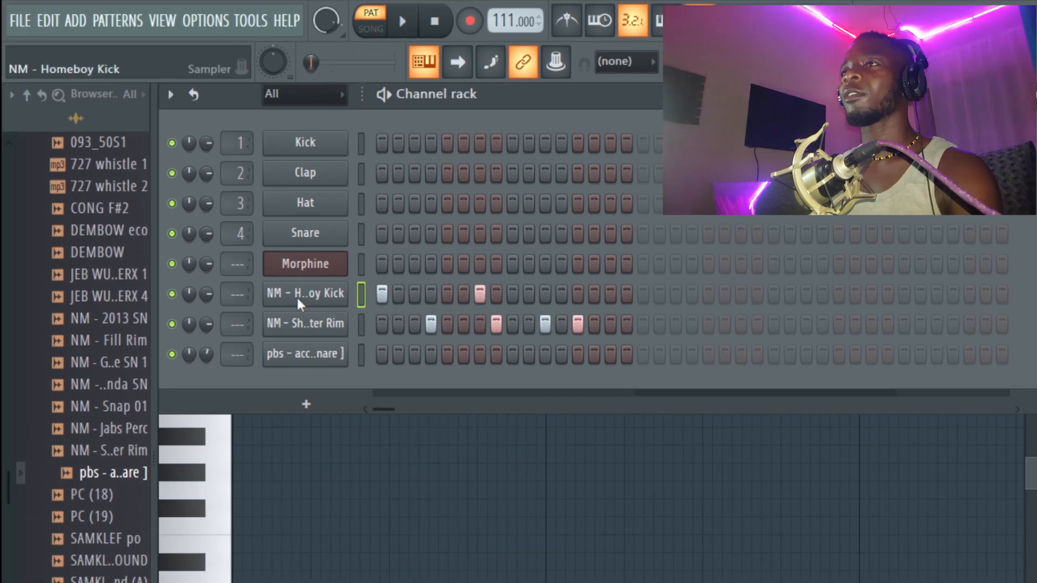
Duplicate the Homeboy Kick's first-bar notes into bar 2 in its piano roll, and play the pattern from the start
right_click(301, 305)
click(464, 295)
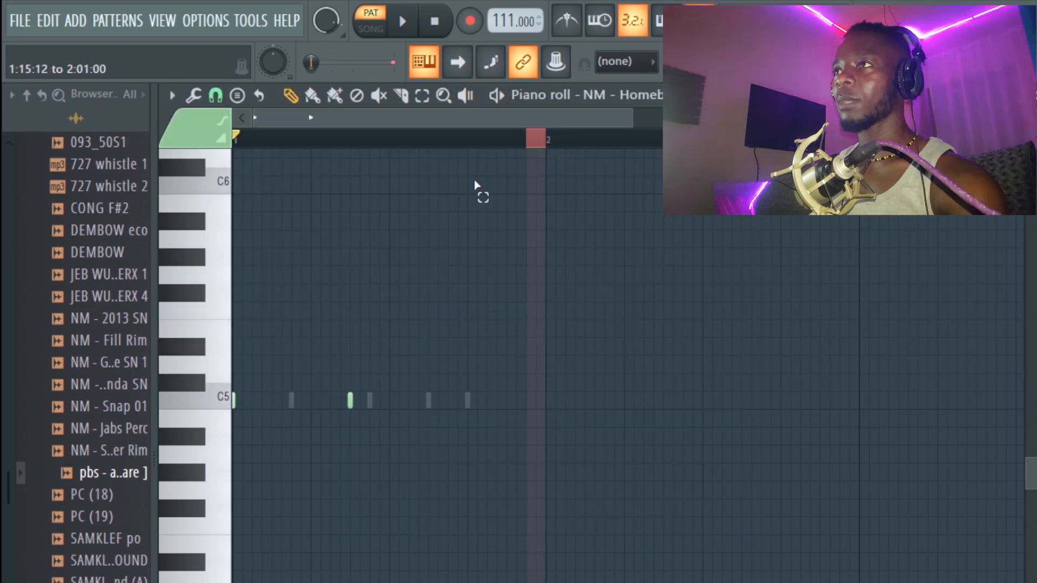
key(ctrl+a)
key(ctrl+b)
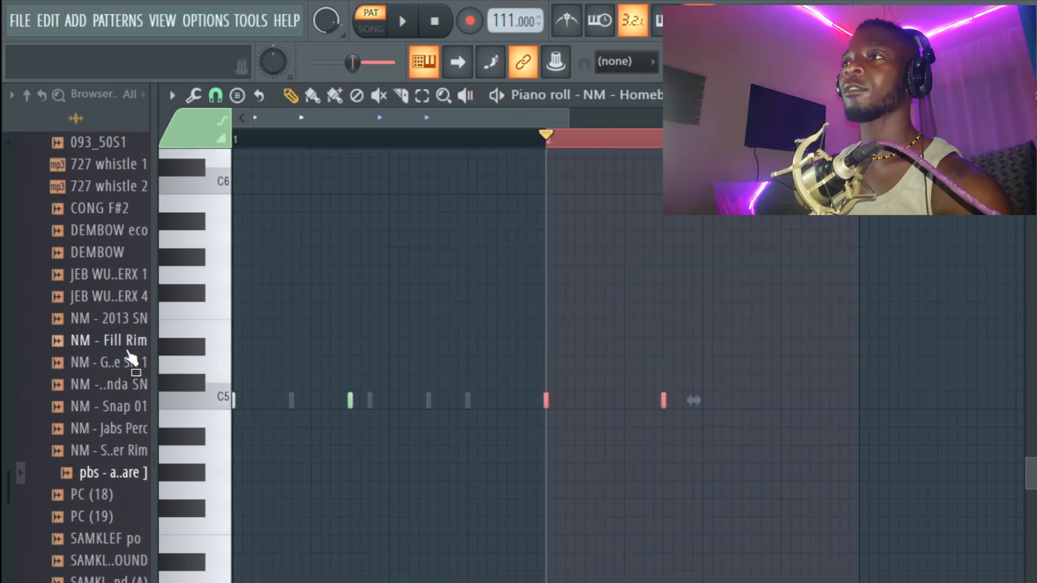
key(space)
key(space)
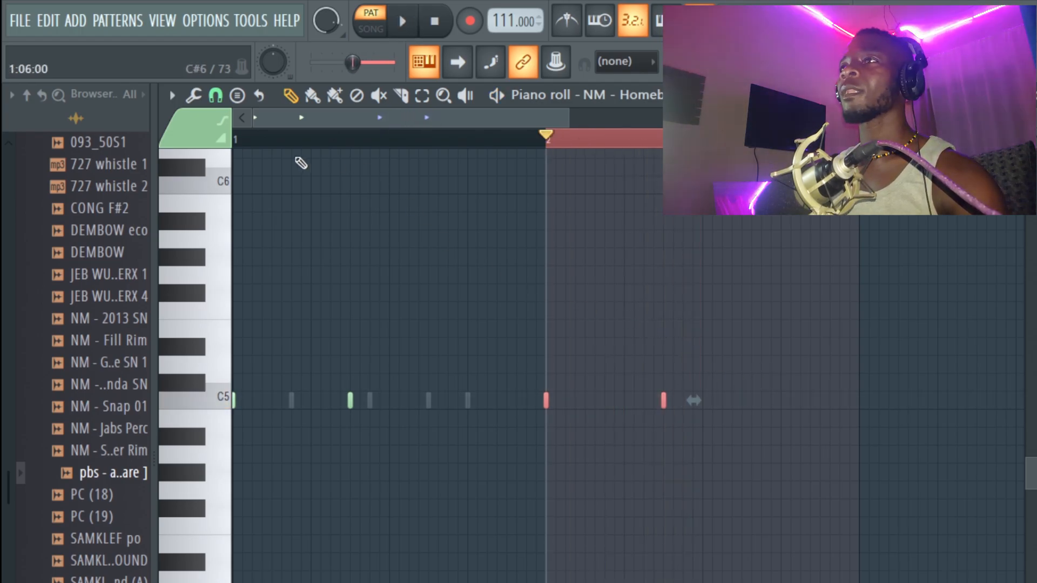
click(244, 144)
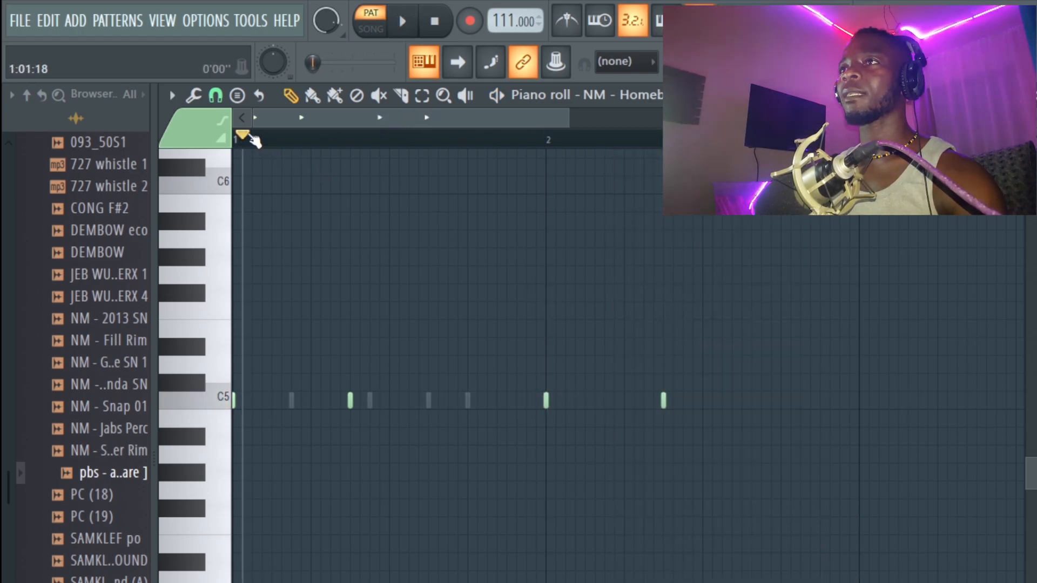
key(space)
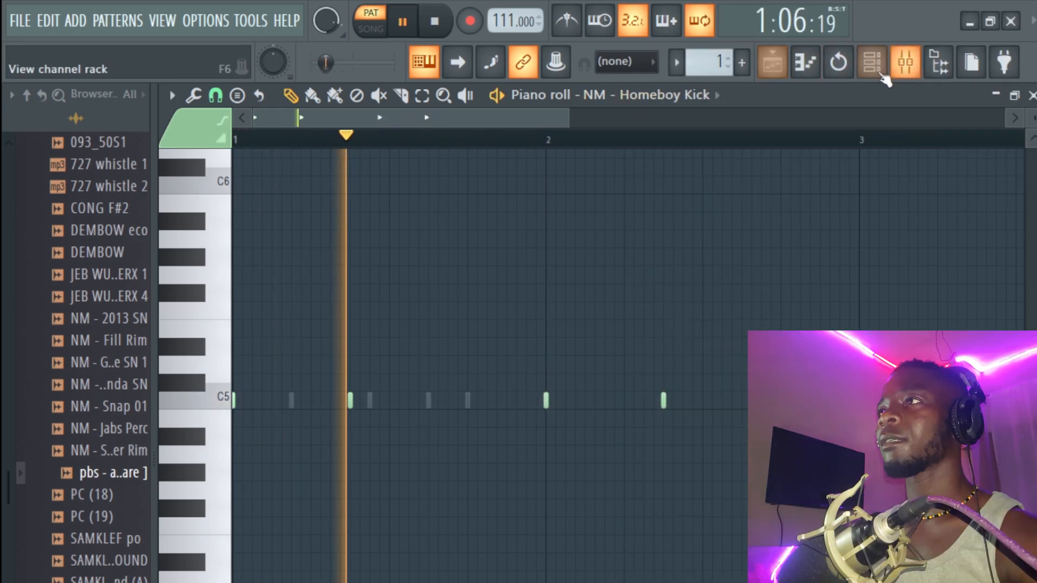
Duplicate the Shorter Rim's first-bar notes into bar 2 in its piano roll, and return to the channel rack
click(871, 62)
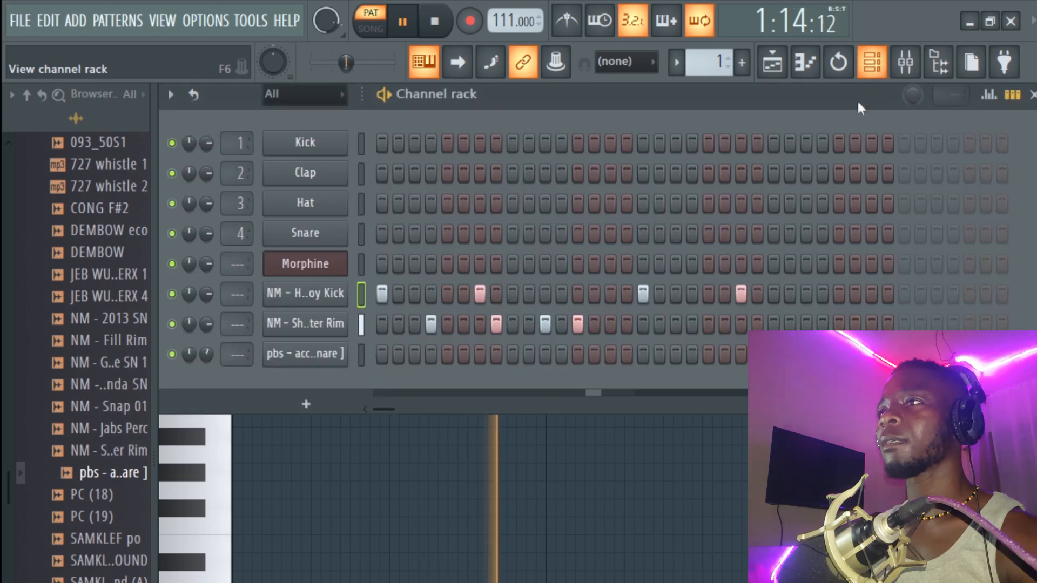
right_click(344, 316)
click(394, 322)
key(space)
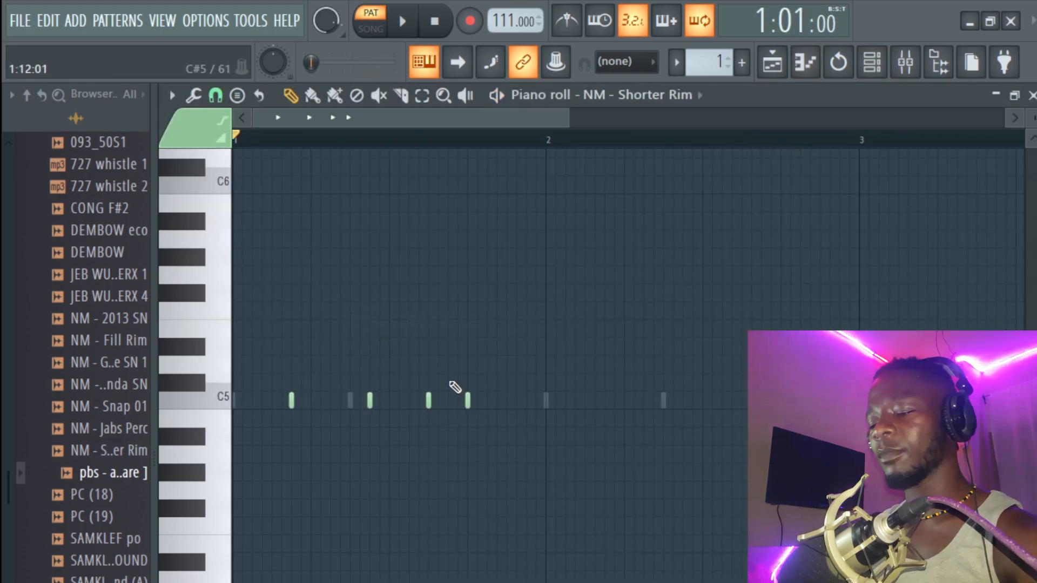
drag(549, 142, 4, 302)
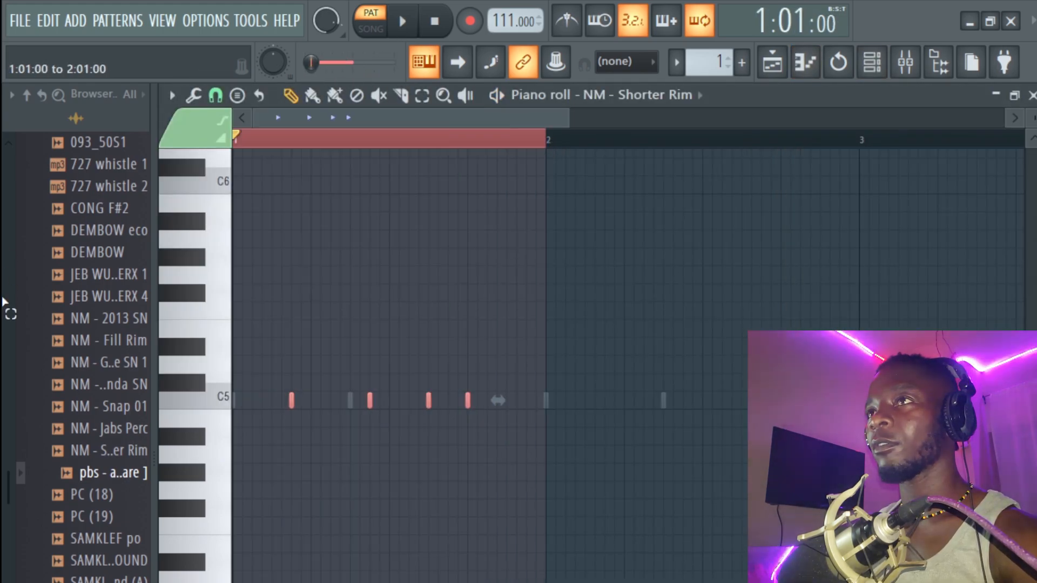
key(ctrl+b)
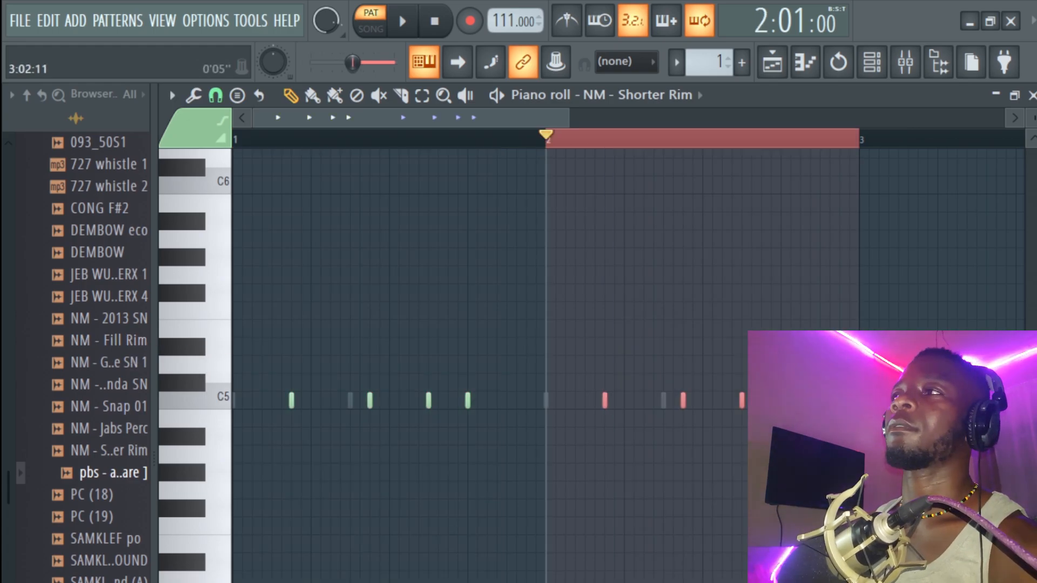
click(1031, 95)
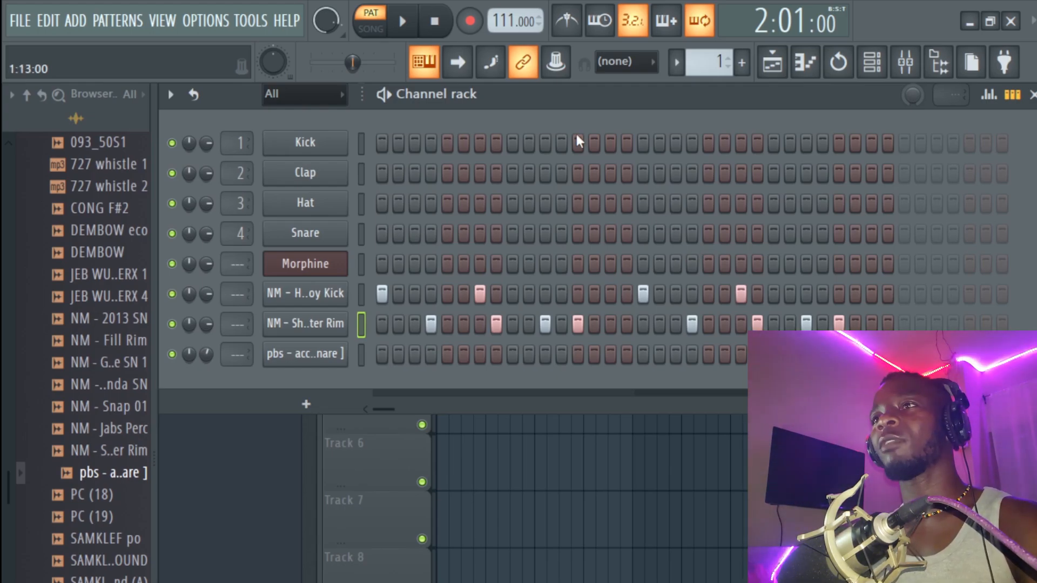
Play back the two-bar pattern to check how the kick and rim work together
key(space)
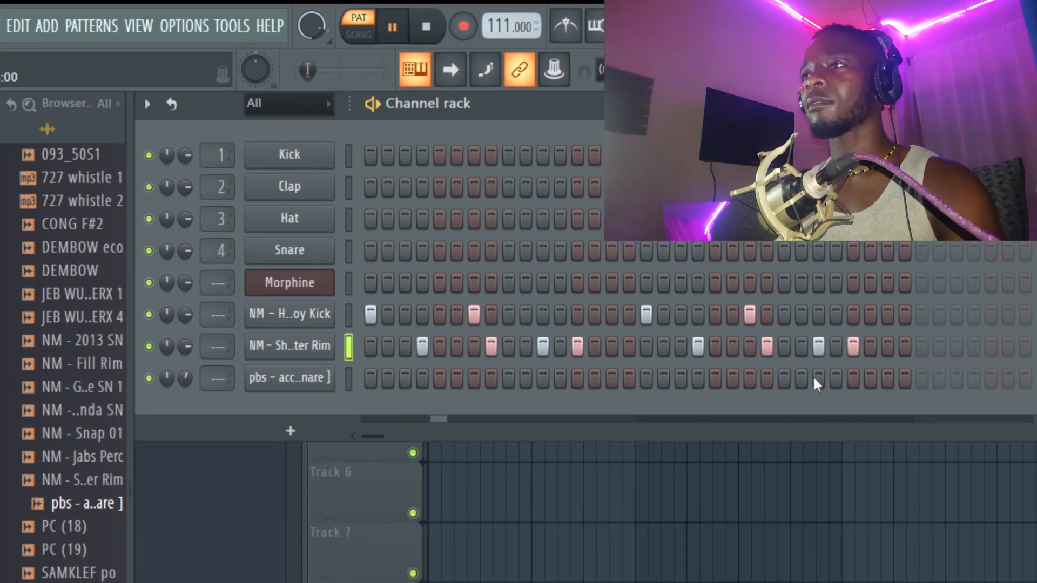
key(space)
key(space)
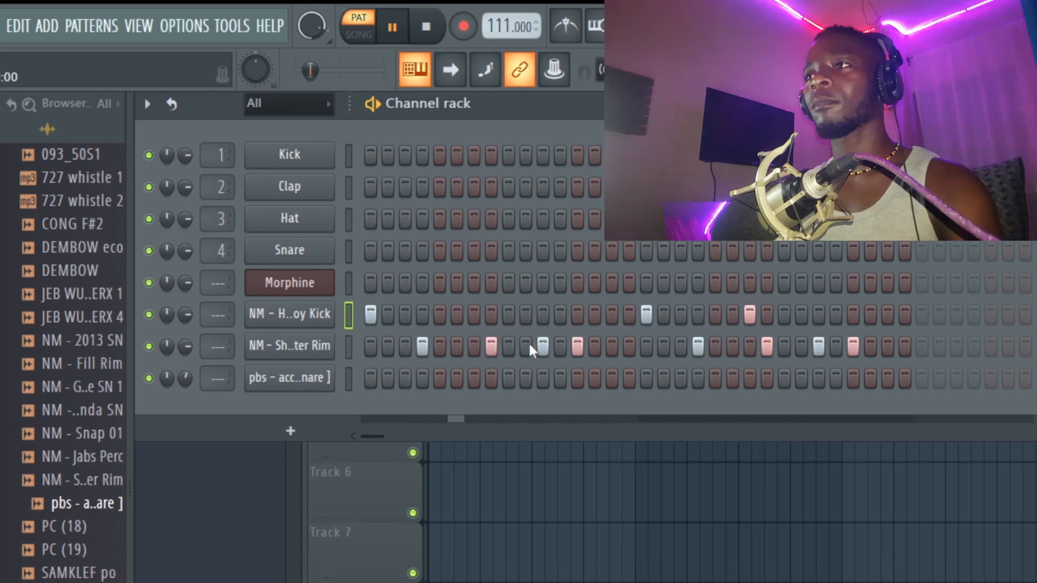
click(543, 346)
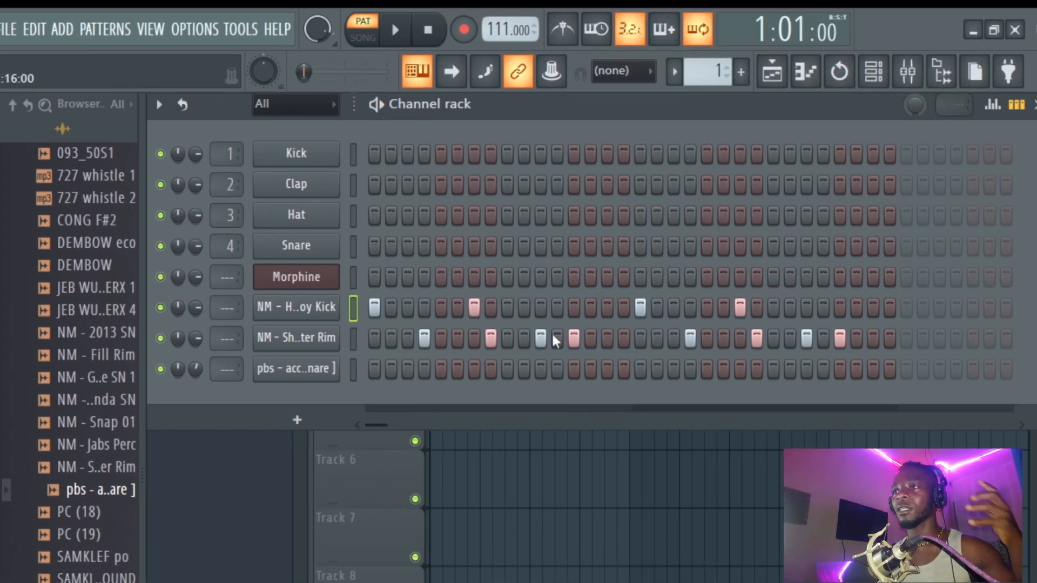
Add three consecutive short Homeboy Kick notes just before bar 2 and one on step 15 of bar 2, checking them in playback
right_click(327, 310)
click(372, 303)
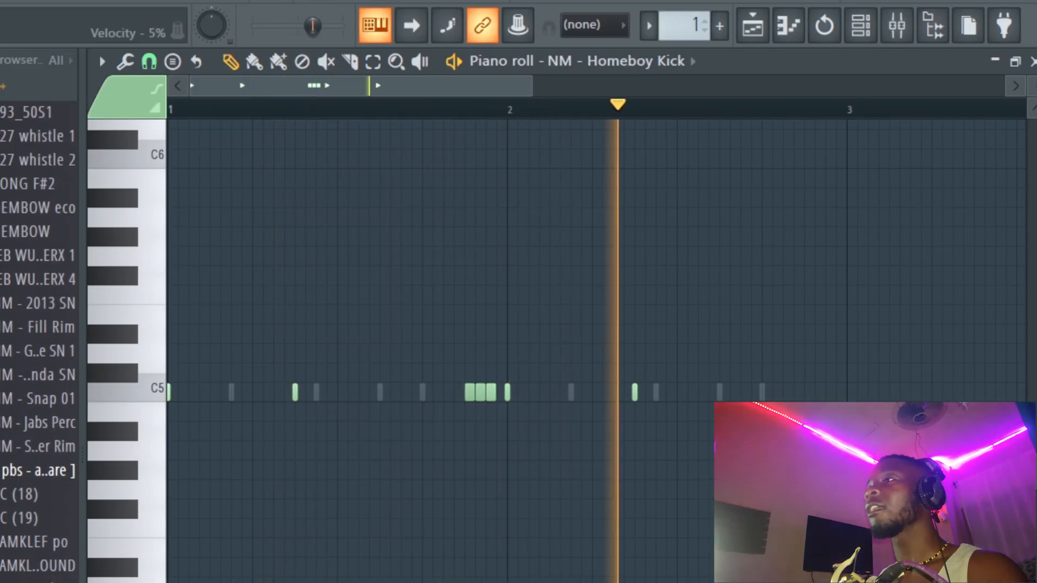
key(space)
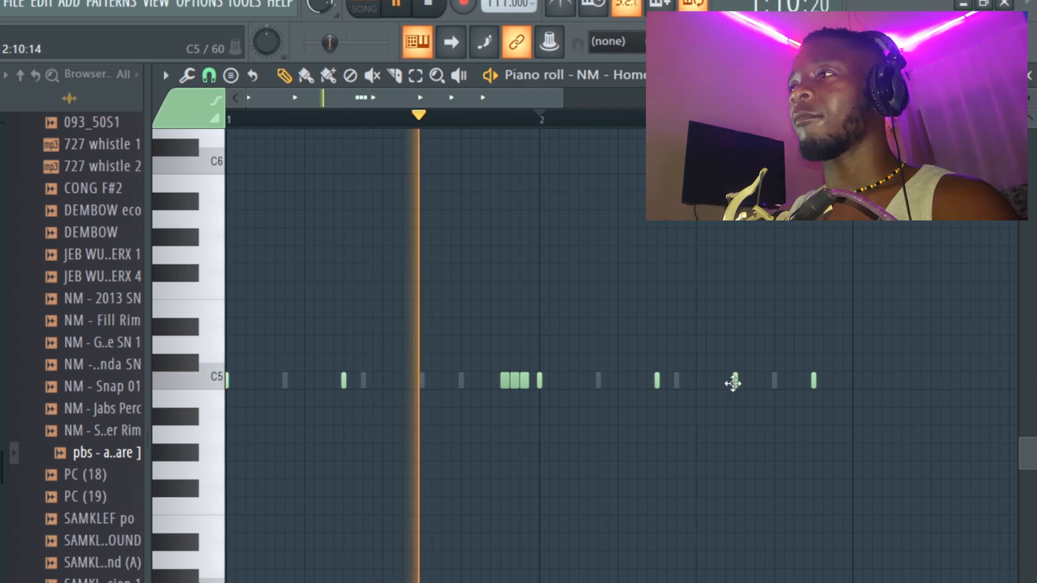
click(1030, 75)
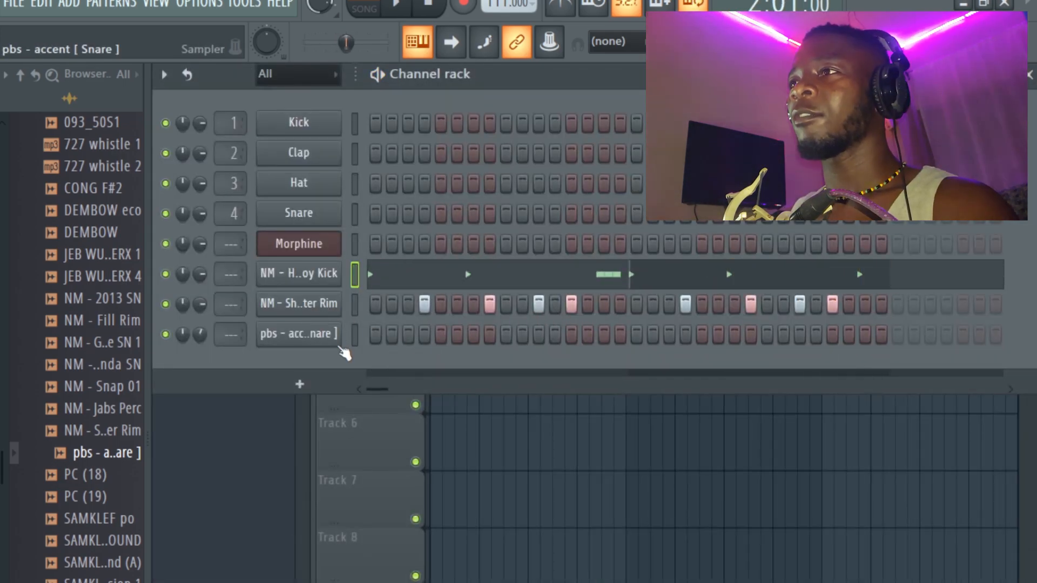
Program the pbs accent snare on steps 4, 13, 20 and 29, with two extra short notes leading into the last hit
click(376, 334)
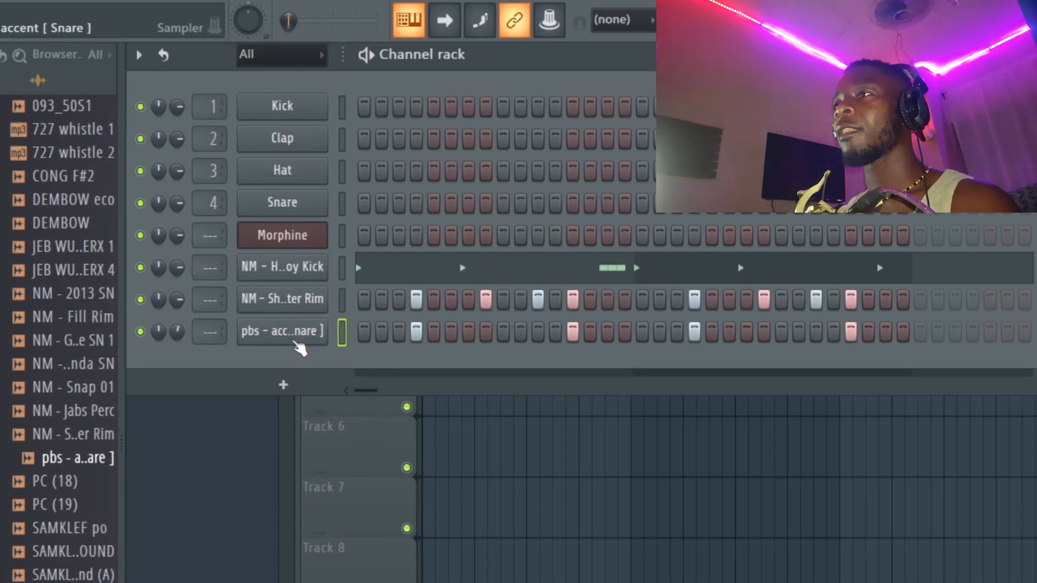
right_click(302, 363)
click(312, 368)
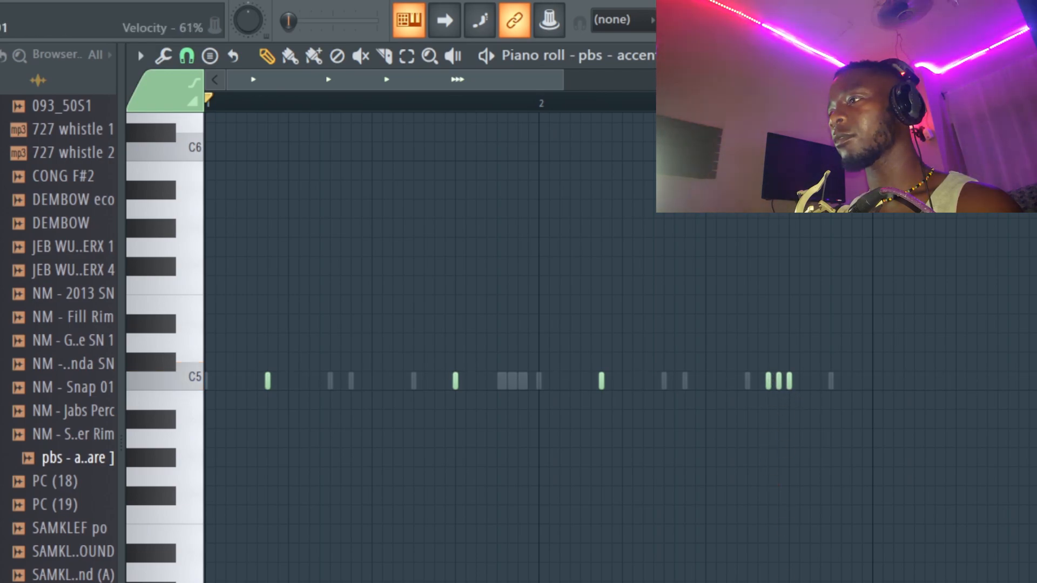
key(space)
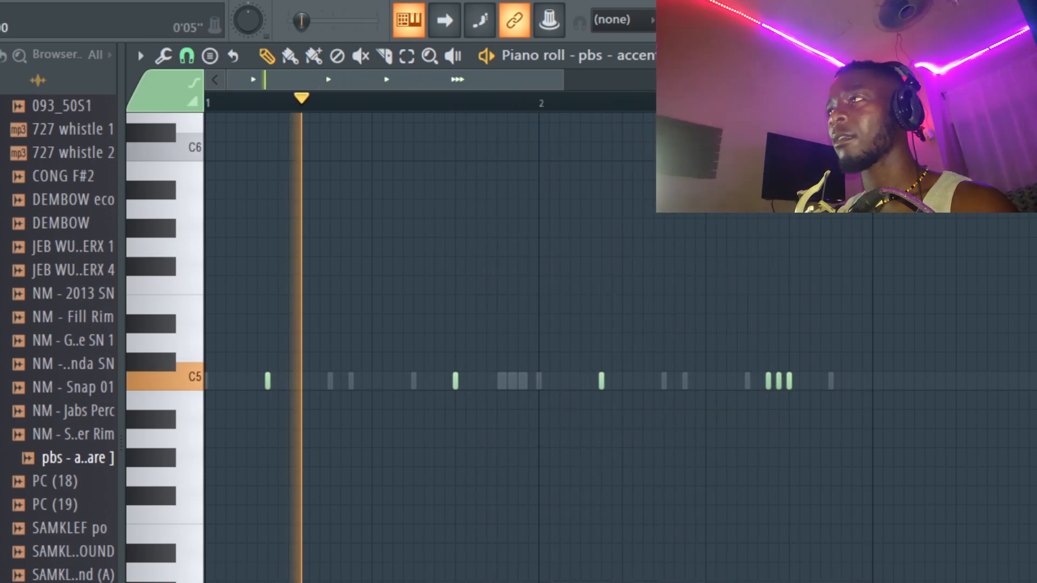
key(Escape)
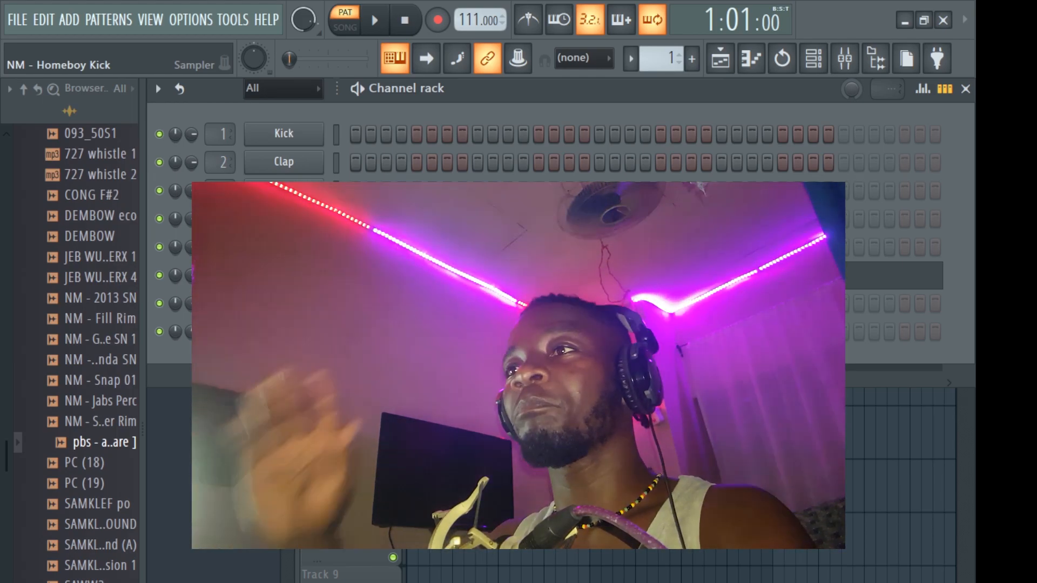
Open the Morphine channel's piano roll, and bring the channel rack back to the front
right_click(296, 246)
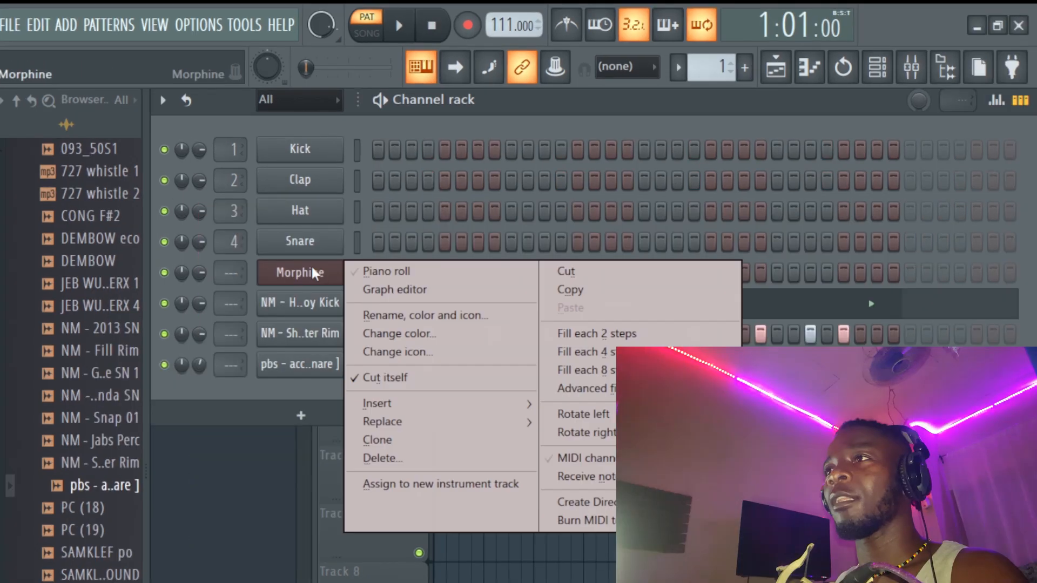
click(386, 271)
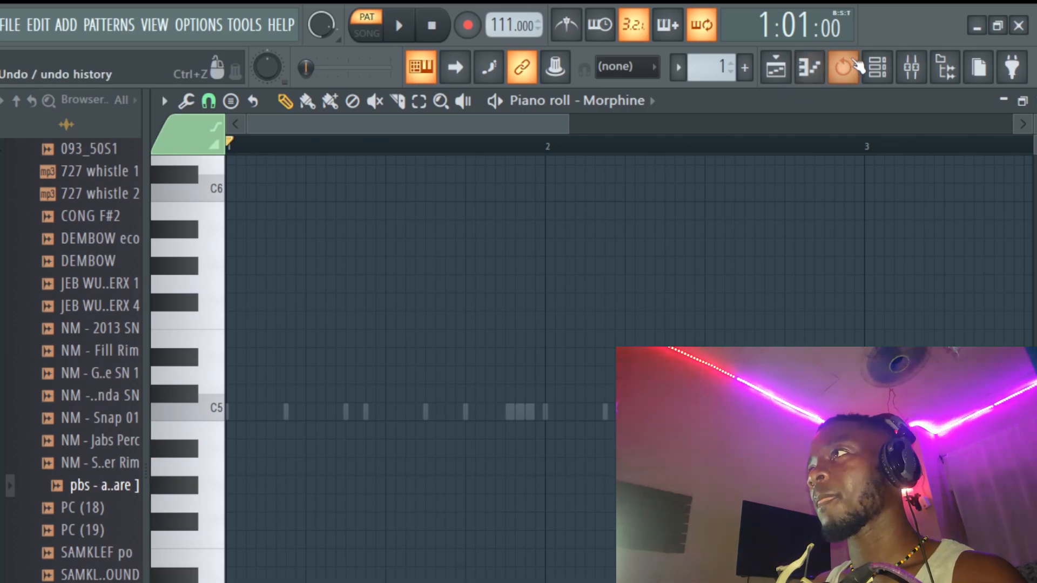
click(881, 70)
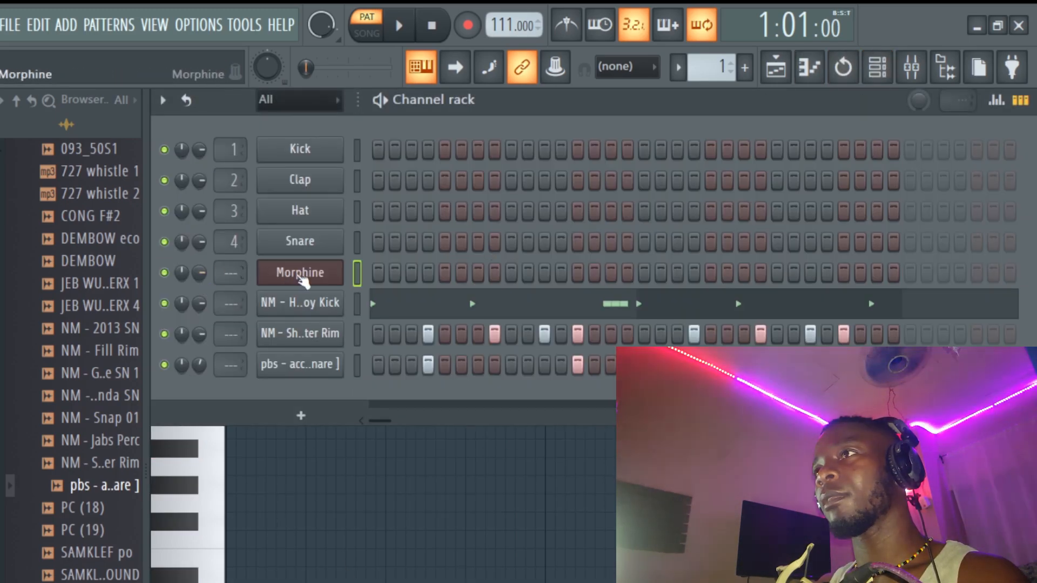
Load the KBD Clavinet NUC preset from Morphine's Keyboards bank, and close the synthesizer window
click(301, 278)
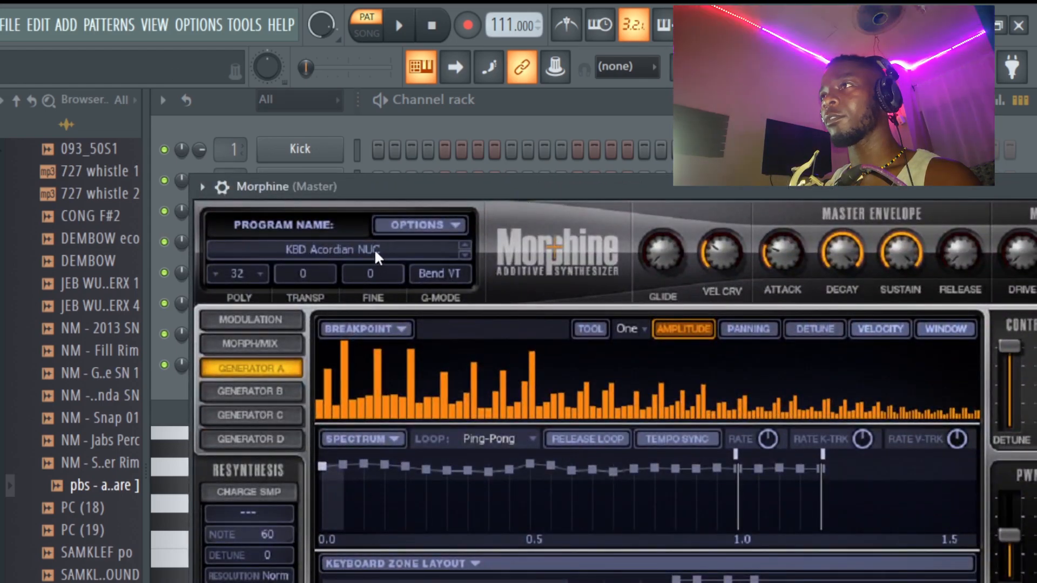
click(376, 257)
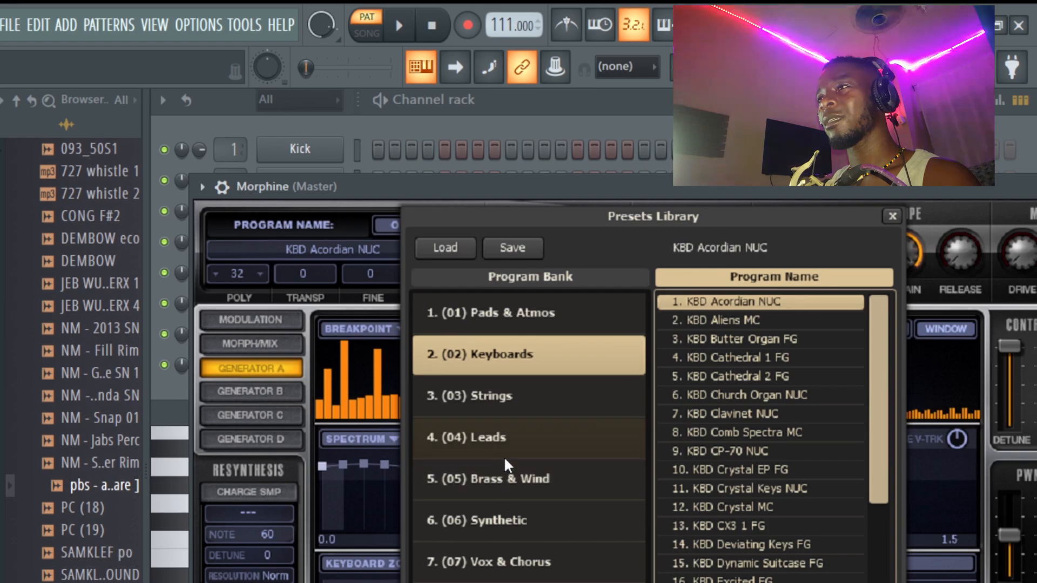
click(517, 397)
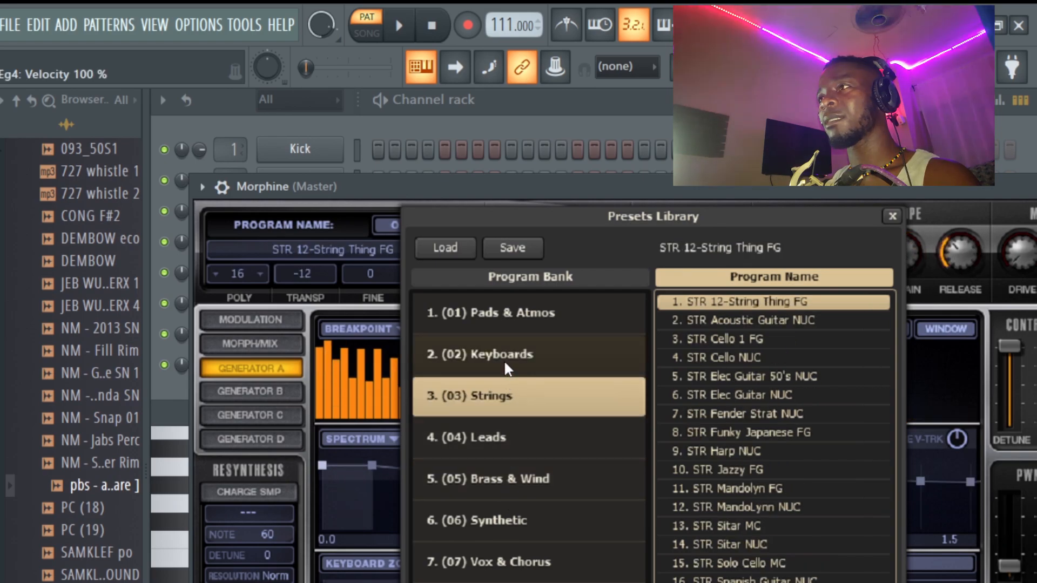
click(507, 369)
click(751, 415)
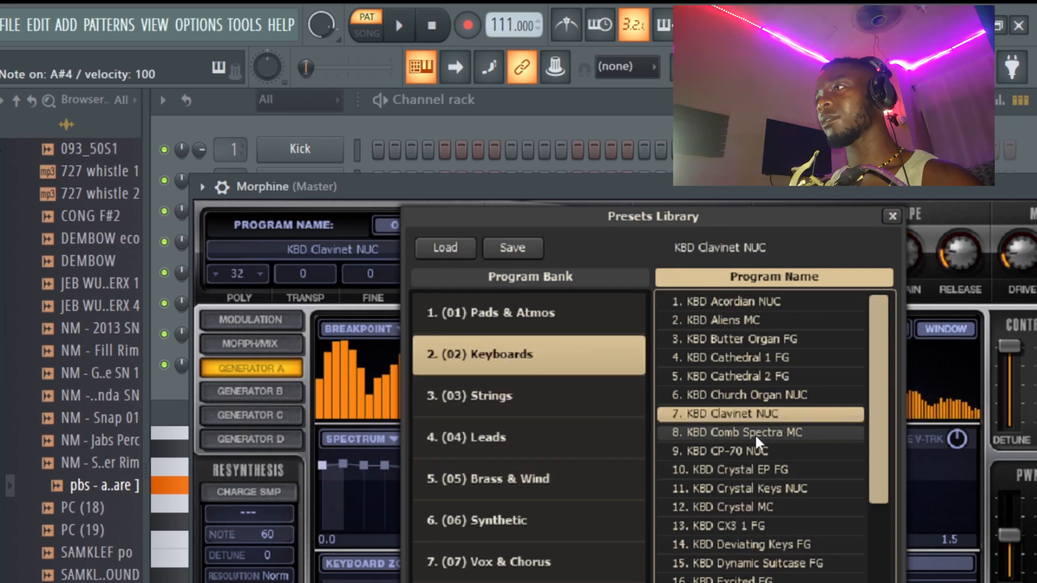
click(757, 436)
click(753, 423)
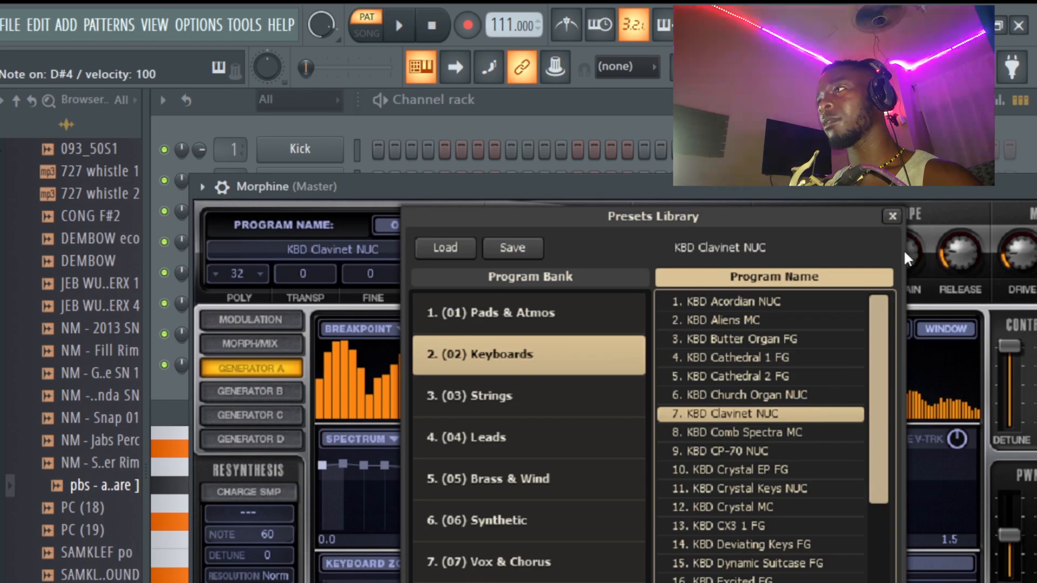
click(892, 216)
drag(885, 189, 651, 193)
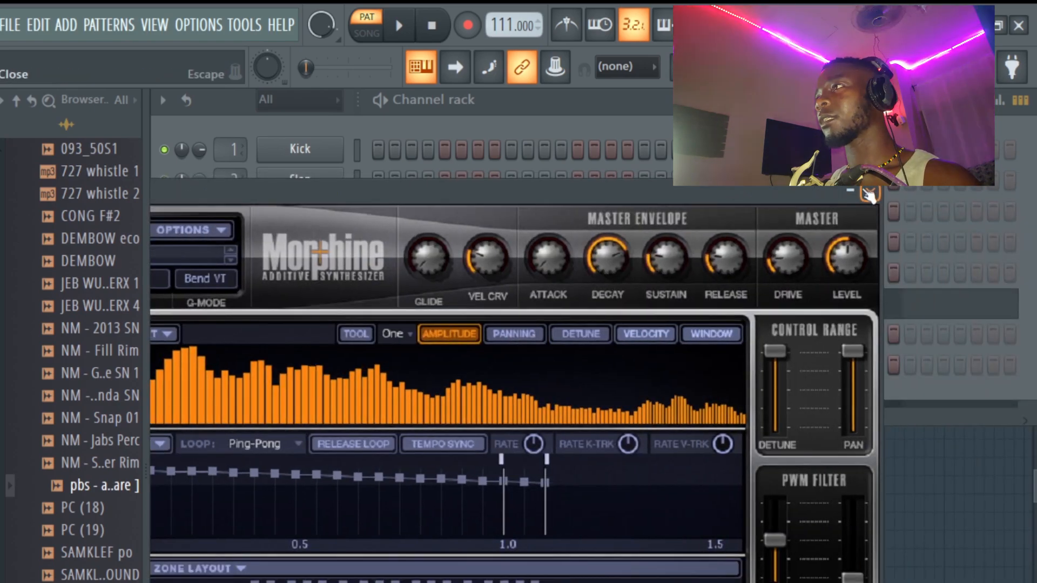
click(870, 192)
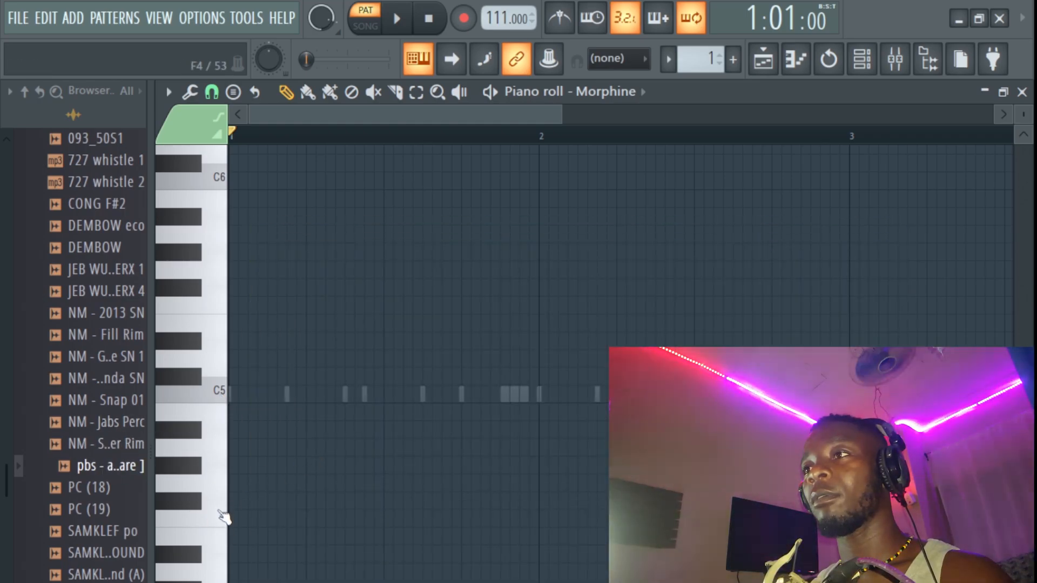
Audition several notes between C4 and A4 with the Morphine sound on the piano roll's keyboard
click(220, 523)
click(219, 500)
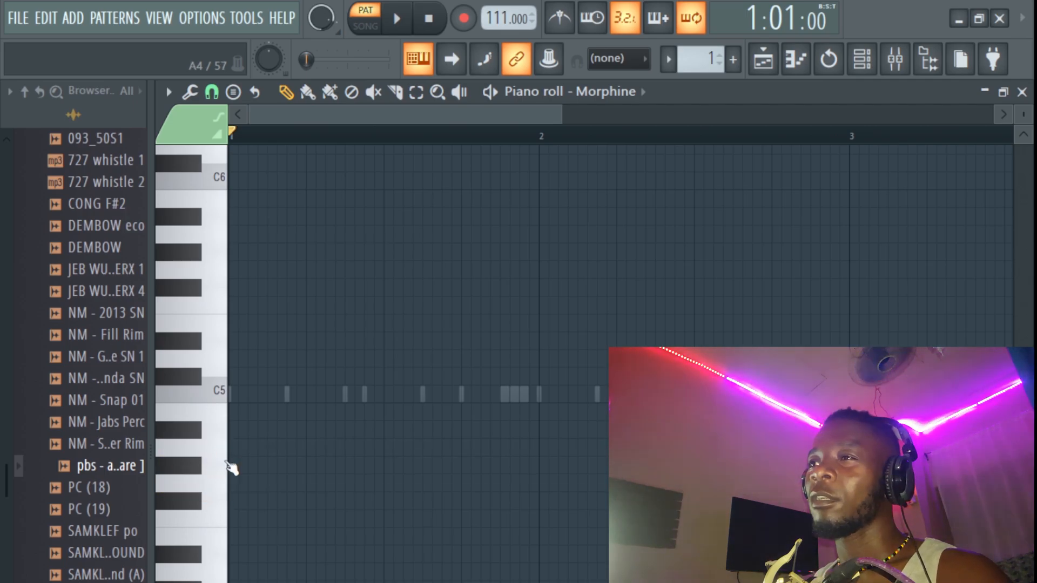
scroll(189, 520, down, 3)
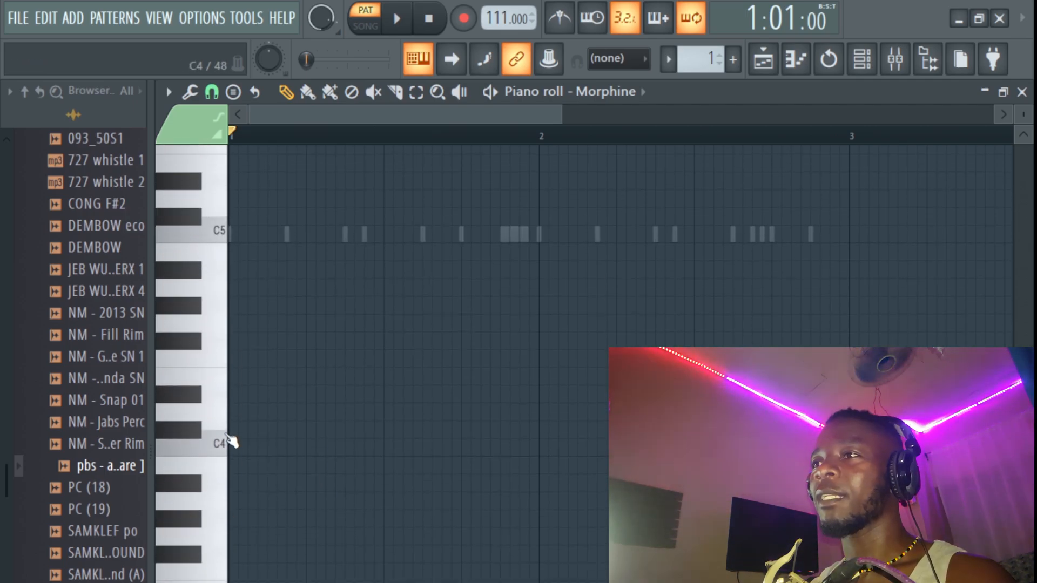
click(219, 444)
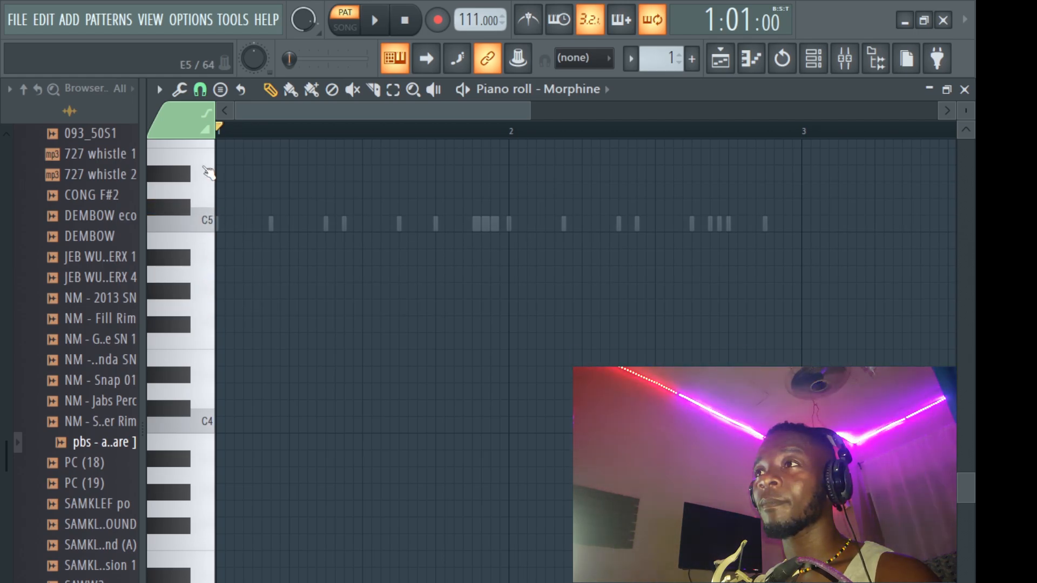
Place an E5 note at the start of bar 1 and resize it to half a bar, checking it in playback
scroll(213, 180, up, 3)
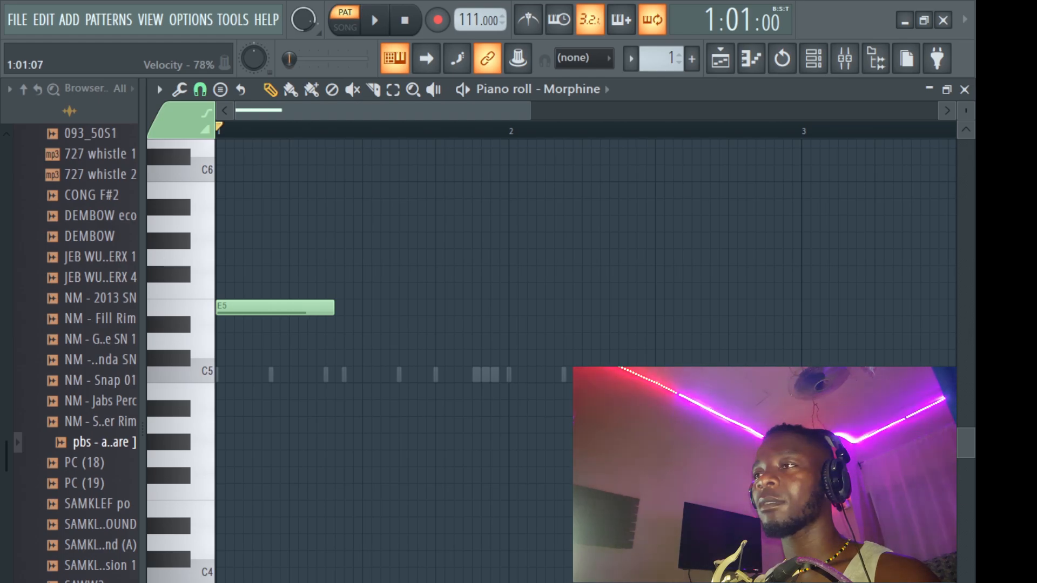
key(space)
key(space)
key(space)
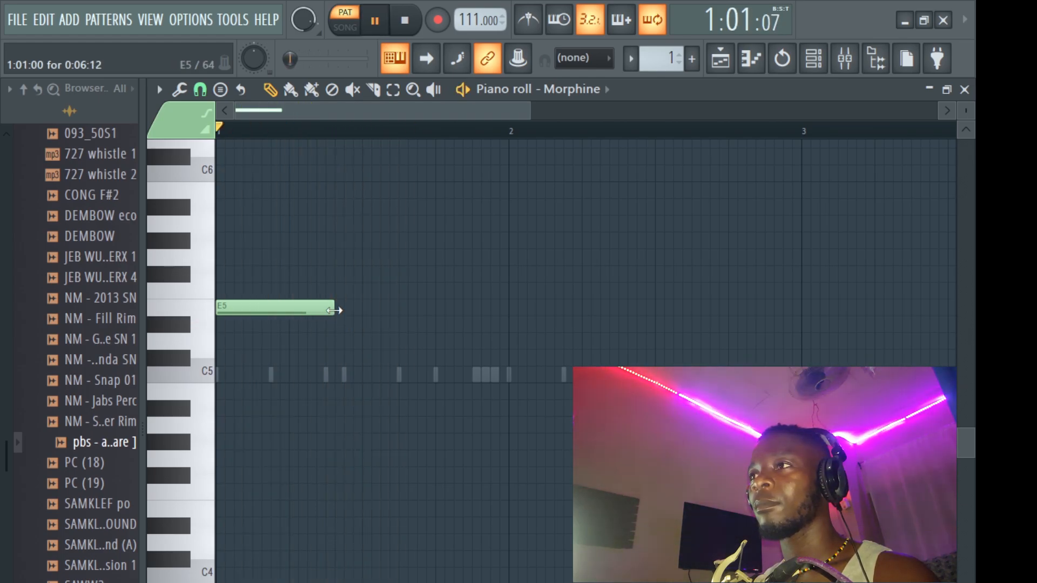
drag(334, 310, 287, 316)
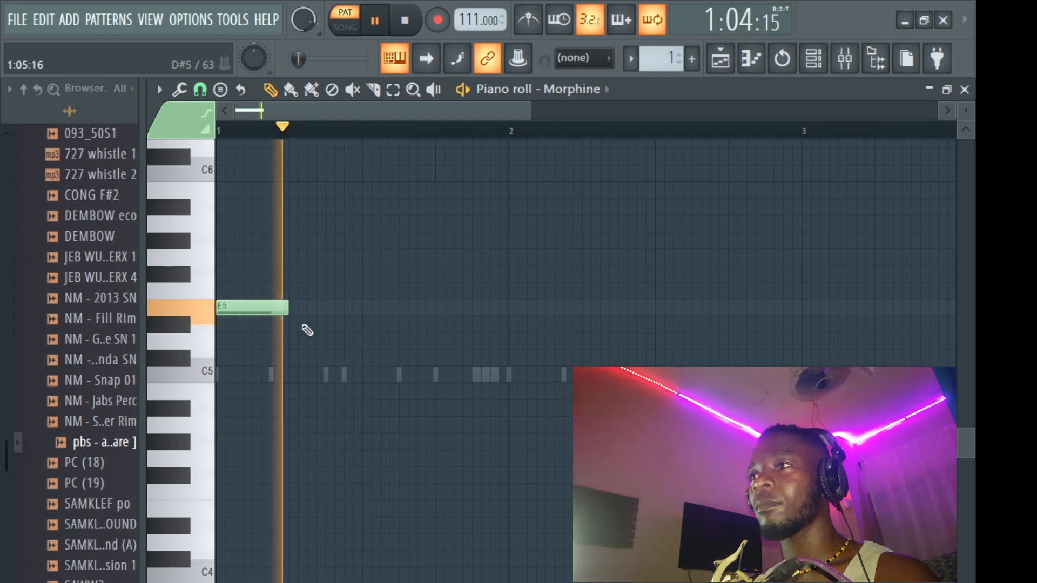
key(space)
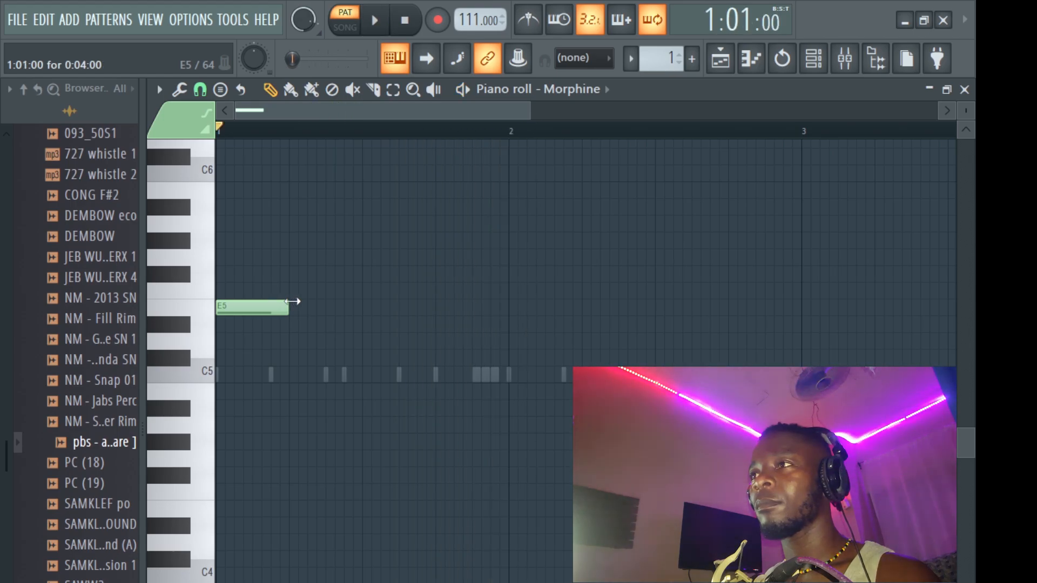
key(space)
drag(292, 301, 363, 299)
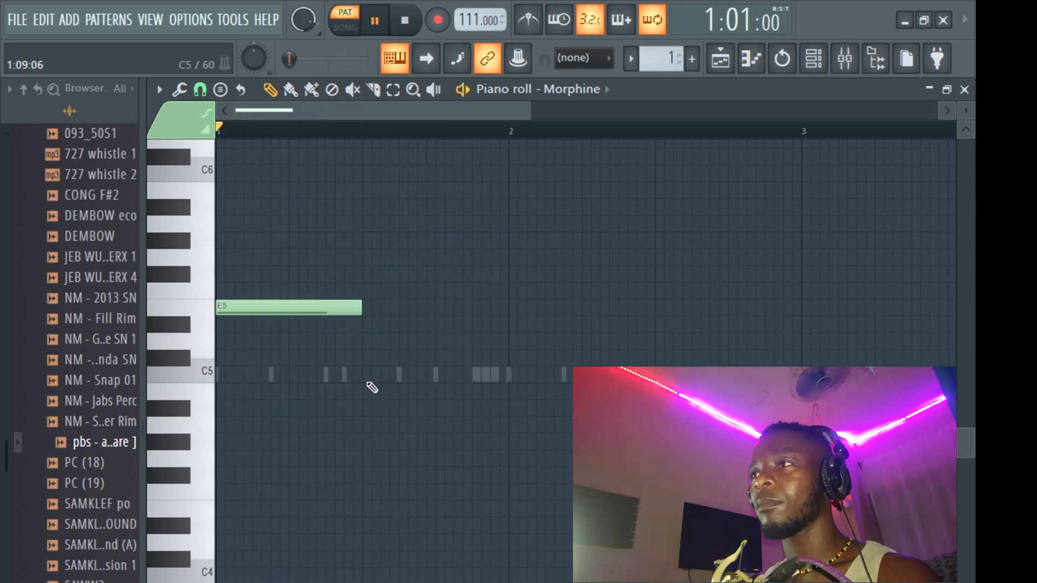
Continue the root line with half-bar notes G5, D5 and F5 through the end of bar 2, and play it back
click(366, 378)
key(space)
drag(394, 375, 393, 348)
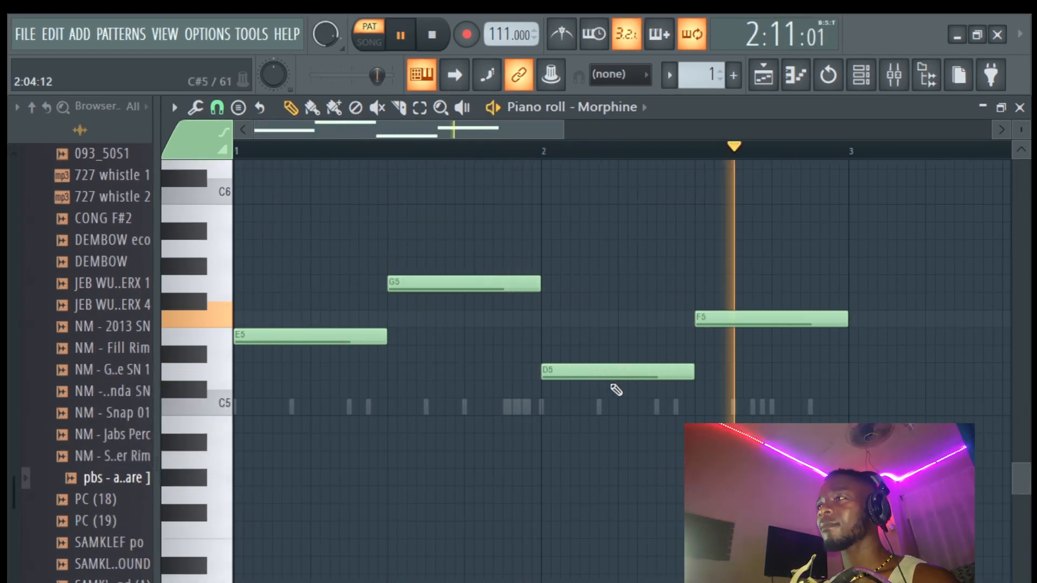
key(space)
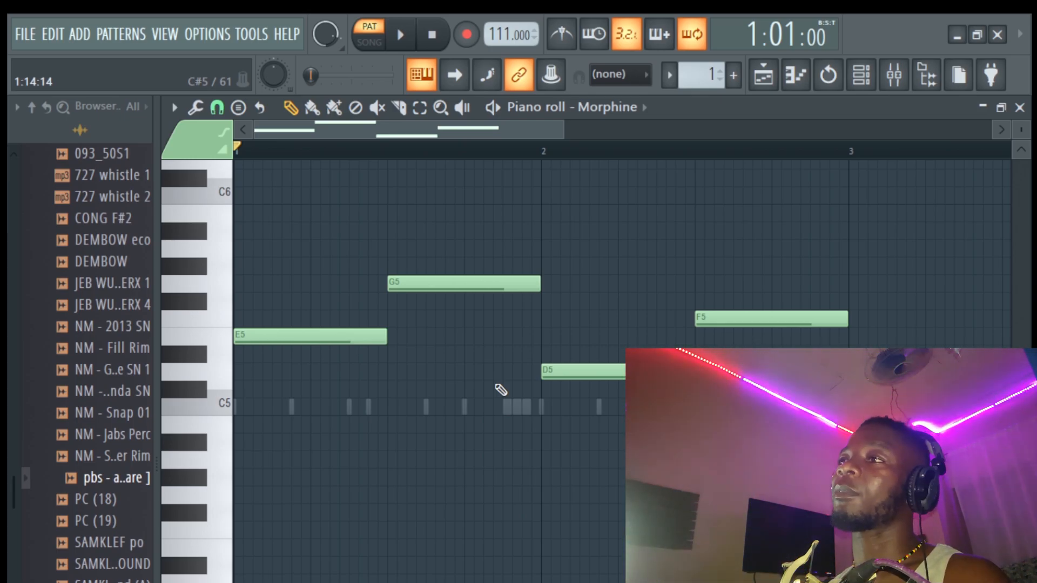
Stack a half-bar G5 note above the opening E5 and listen to the two notes together
scroll(355, 430, up, 2)
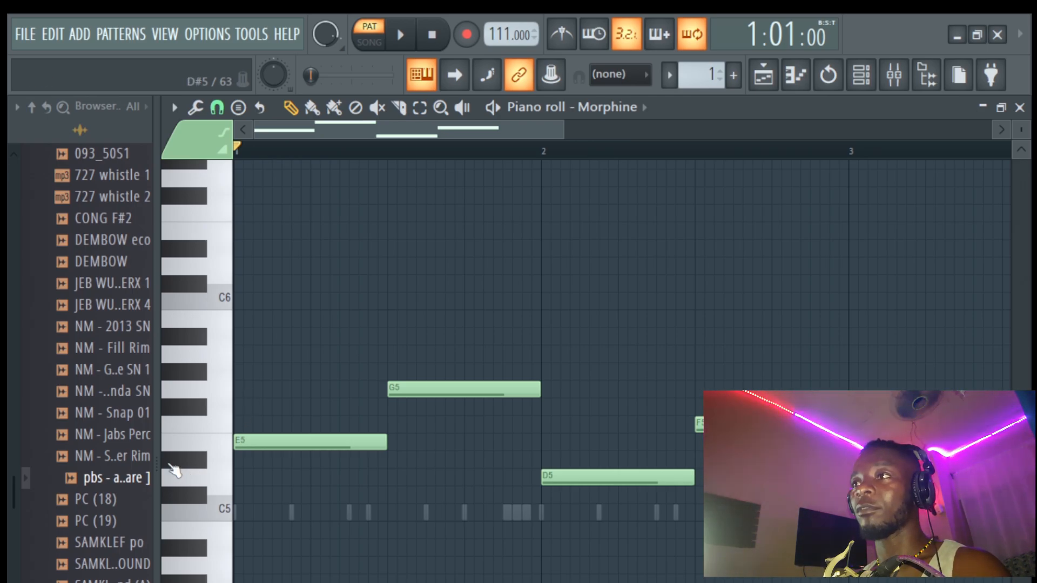
key(space)
key(space)
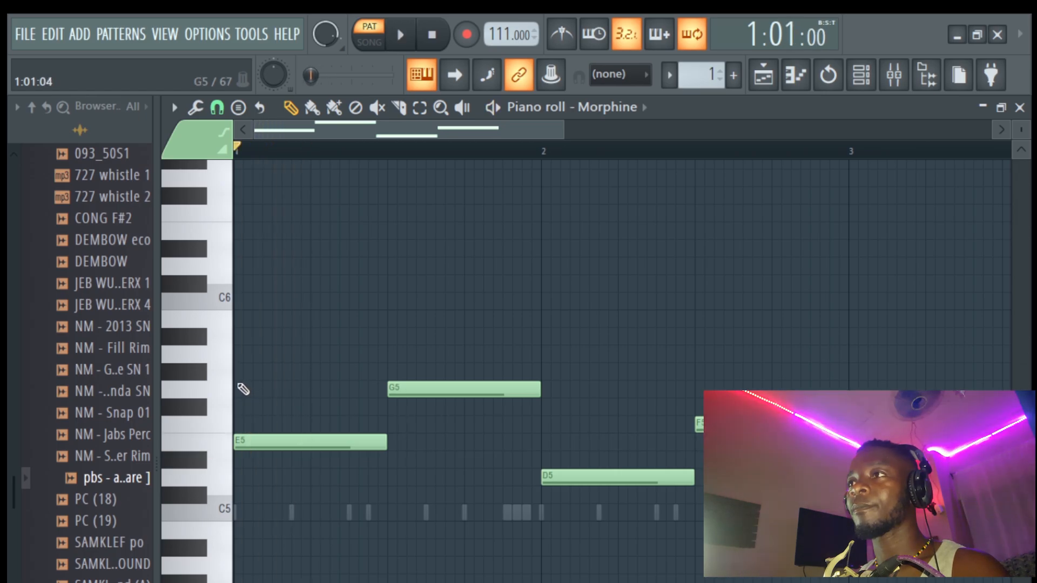
click(237, 383)
key(space)
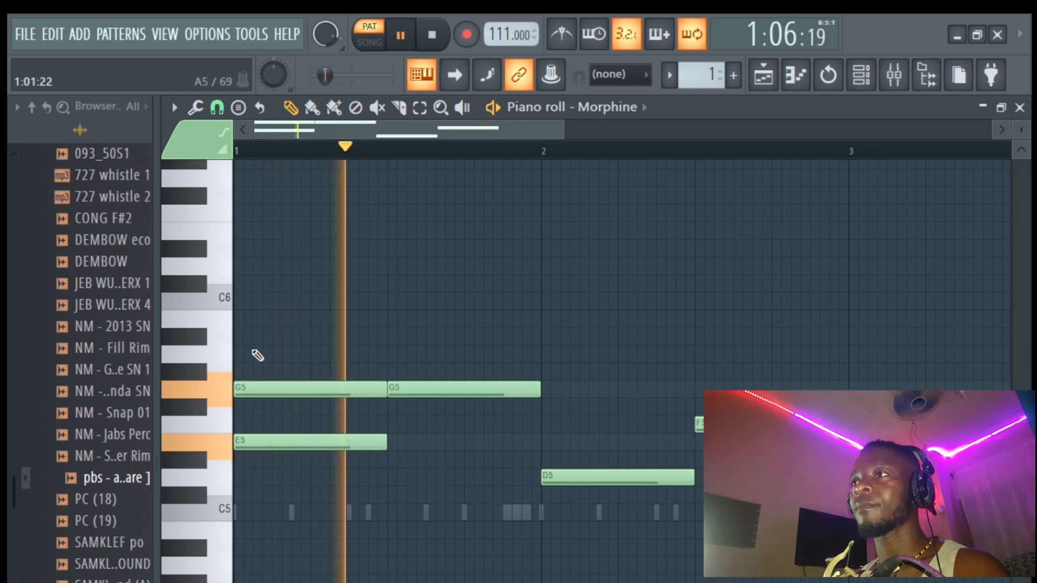
key(space)
Complete the first chord with a half-bar B5 note on top, and check its sound in repeated short playbacks
click(234, 336)
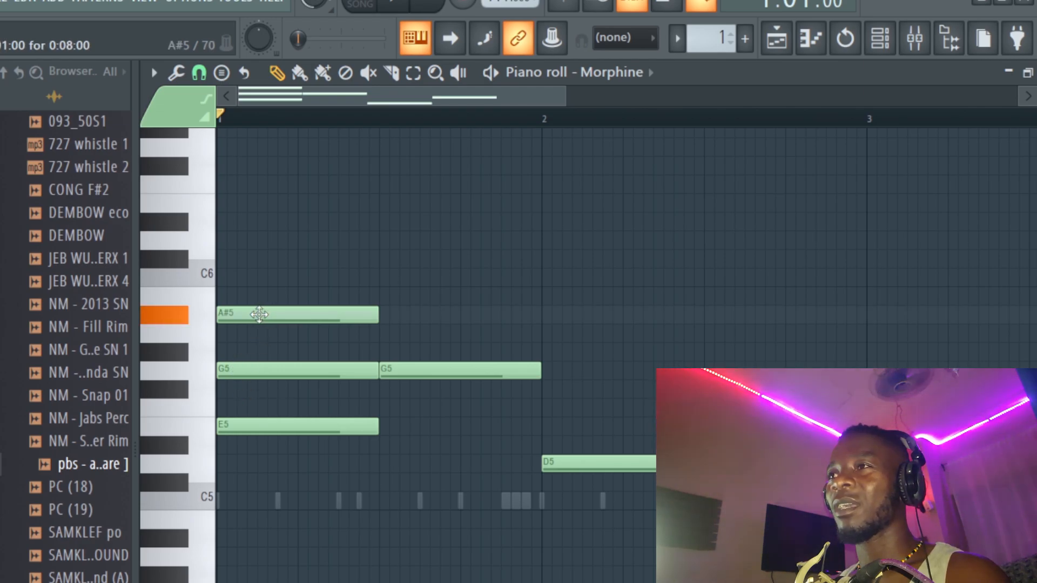
drag(262, 308, 265, 286)
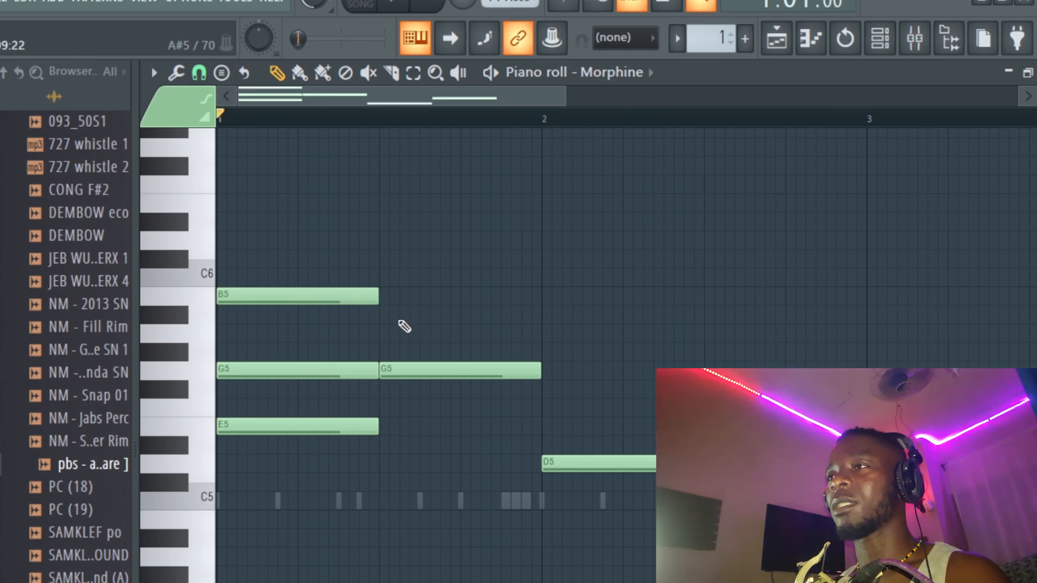
key(space)
key(space)
key(space)
key(space)
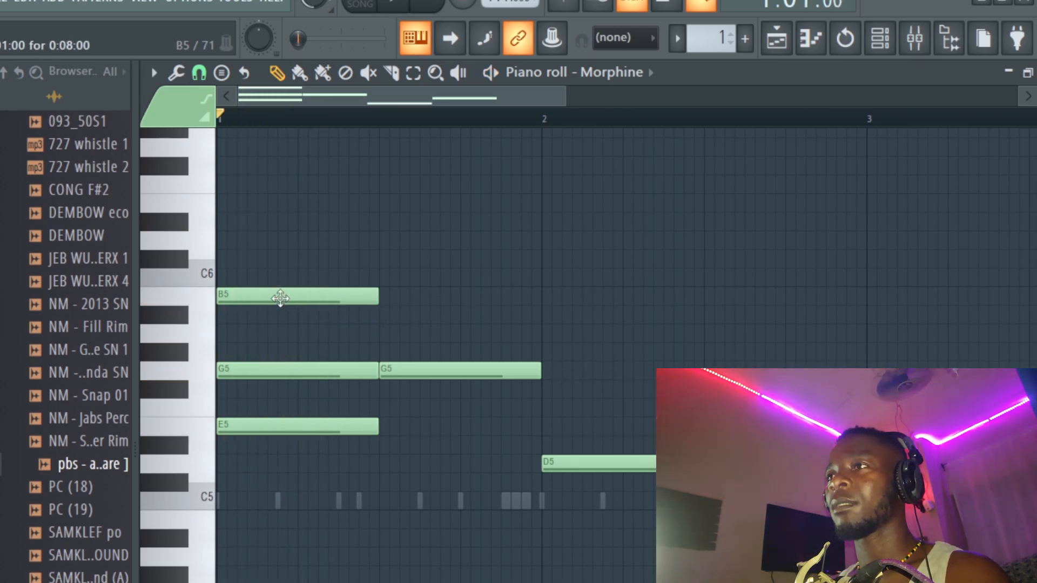
key(space)
key(space)
mouse_move(280, 298)
mouse_down()
mouse_move(278, 322)
mouse_move(273, 293)
mouse_up()
key(space)
key(space)
key(space)
key(space)
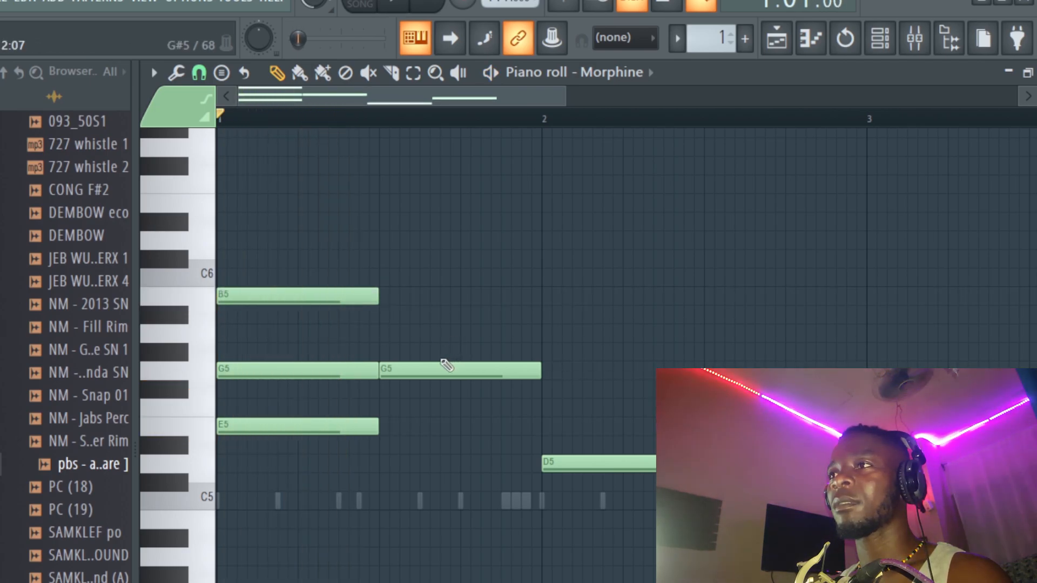
key(space)
key(space)
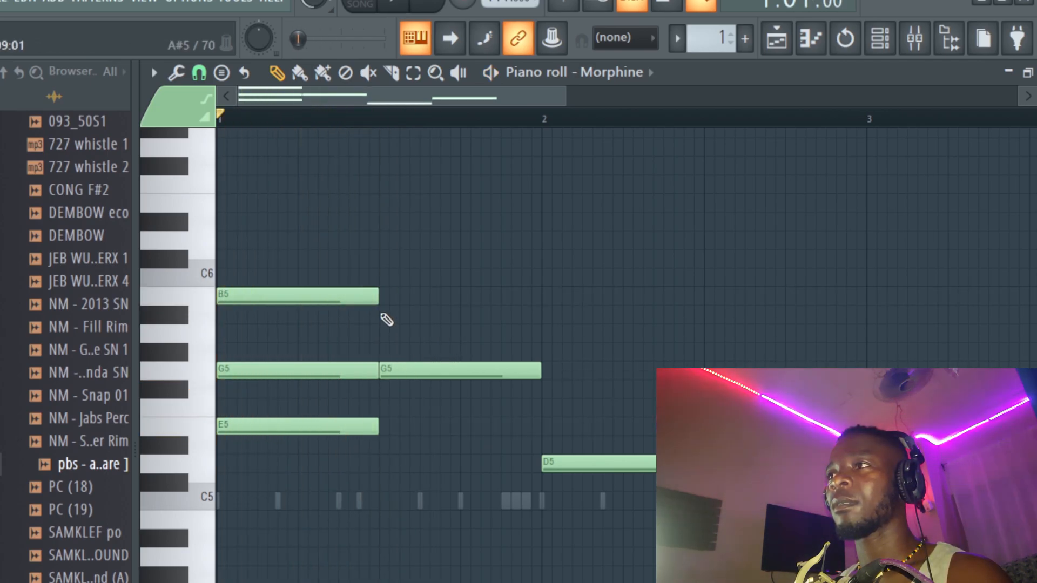
Build the second chord by stacking half-bar B5 and D6 notes above the G5 in bar 1, checking it in playback
mouse_move(386, 319)
mouse_down()
mouse_move(380, 275)
mouse_move(378, 313)
mouse_move(377, 290)
mouse_up()
key(space)
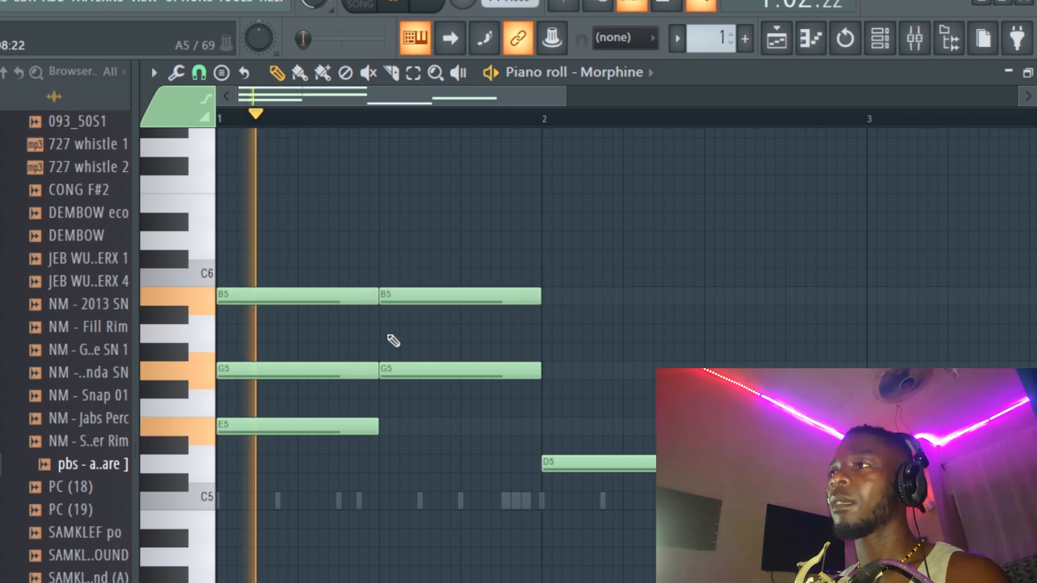
key(space)
click(380, 225)
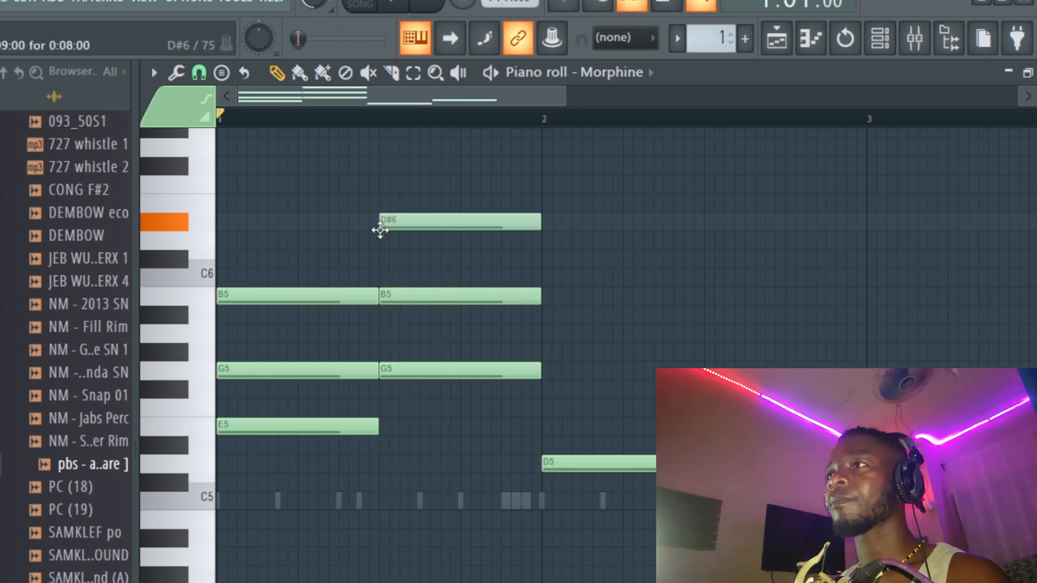
drag(380, 230, 378, 250)
key(space)
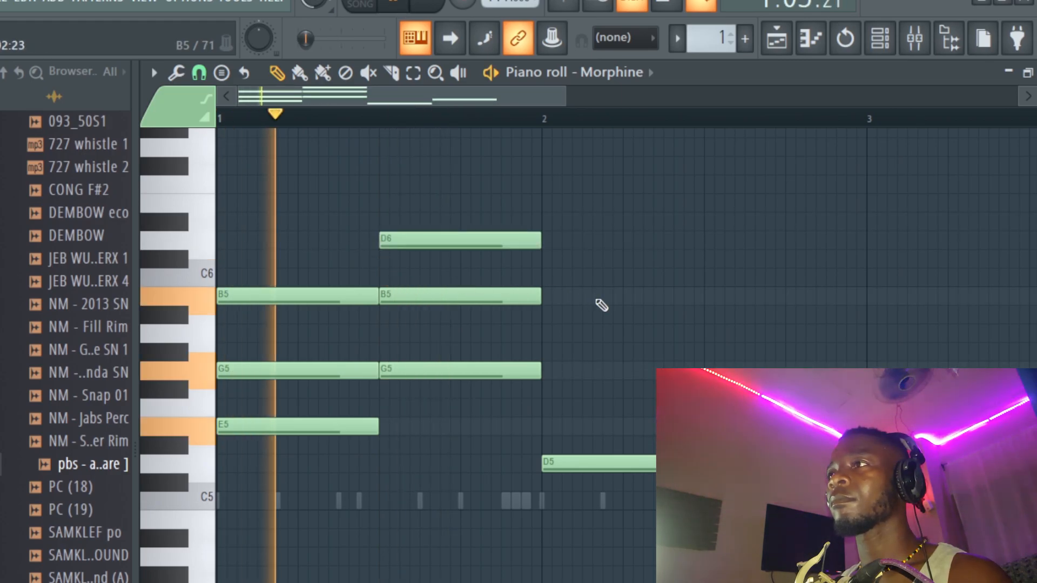
key(space)
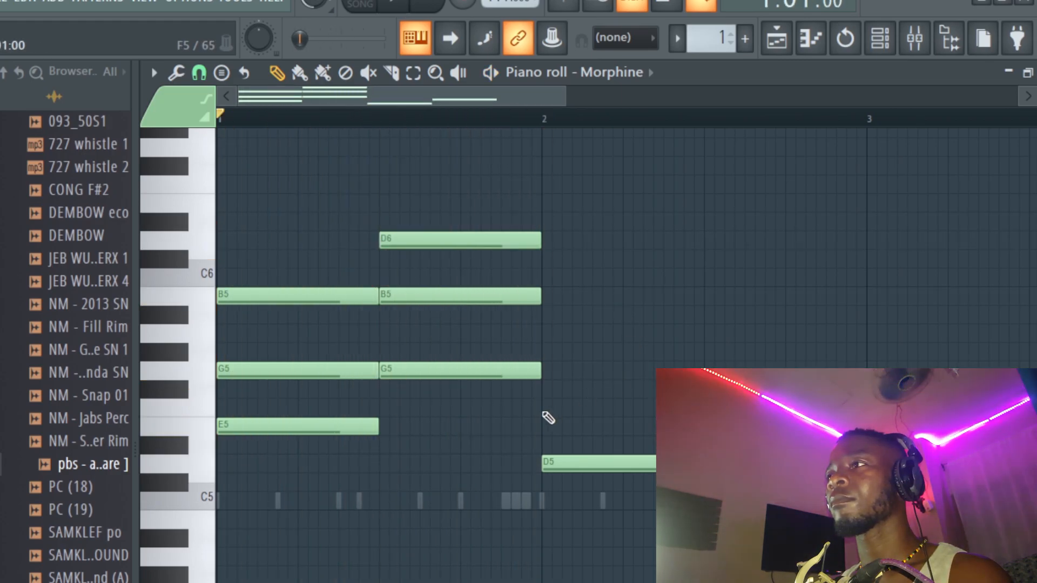
Build the third chord by stacking half-bar F5 and A5 notes above the D5 in bar 2, and audition it
click(542, 408)
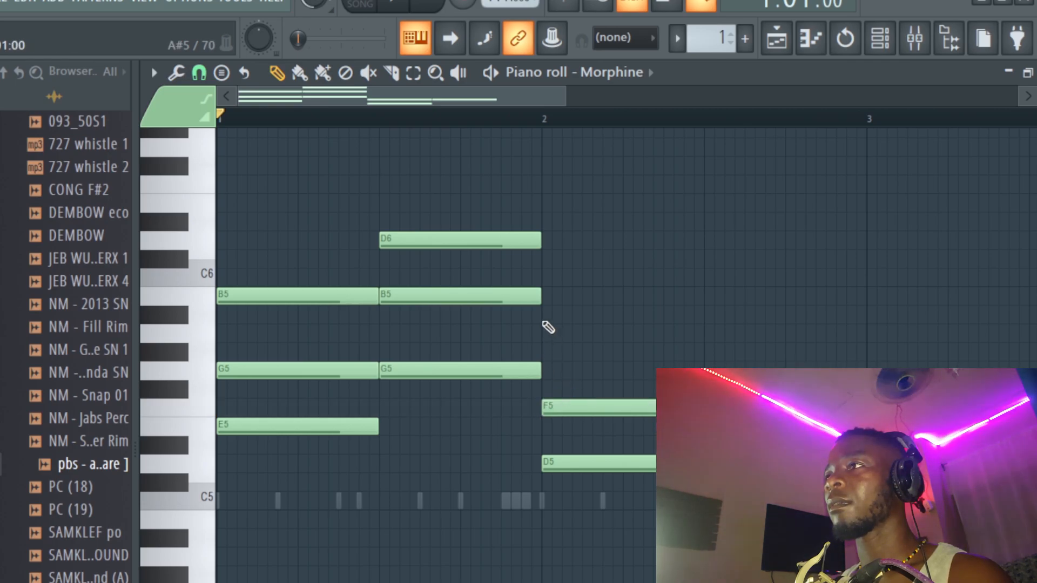
click(579, 334)
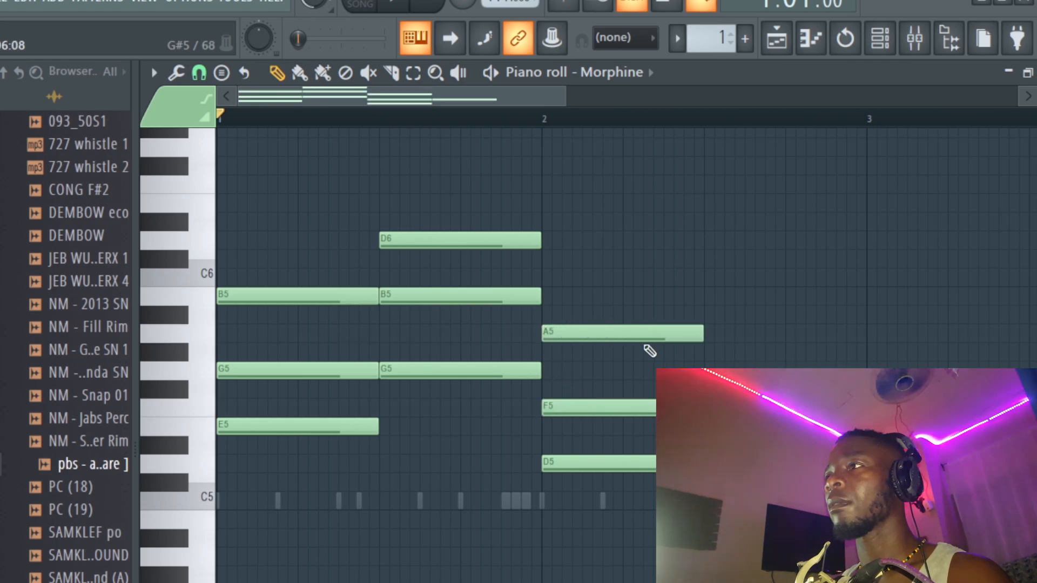
key(space)
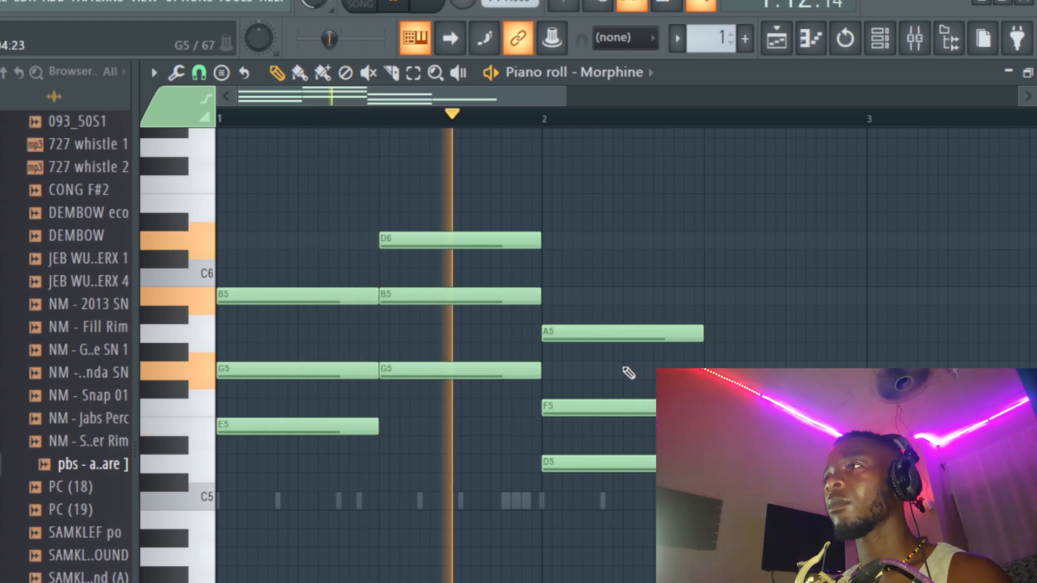
key(space)
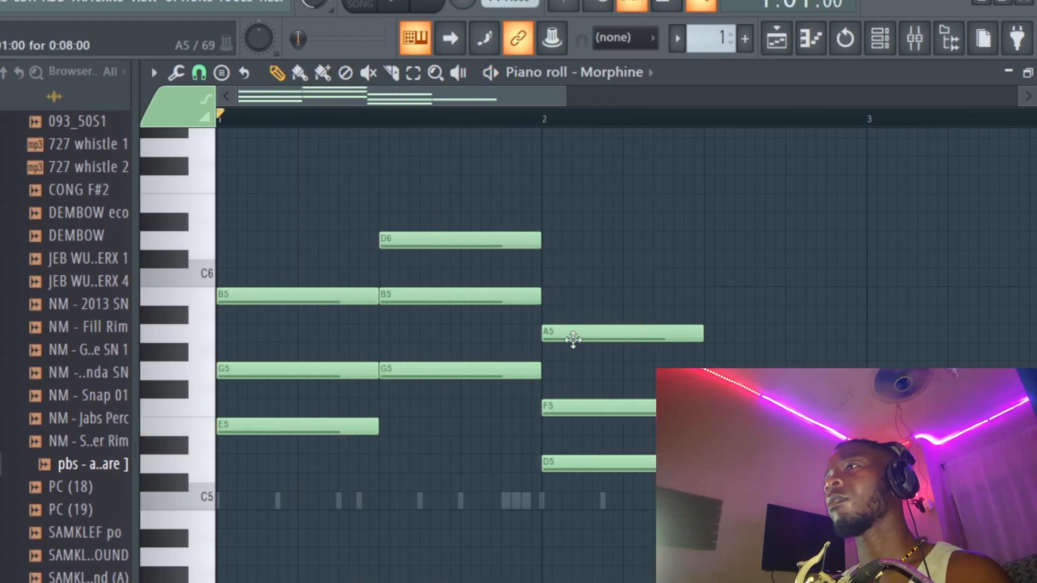
click(573, 339)
click(575, 411)
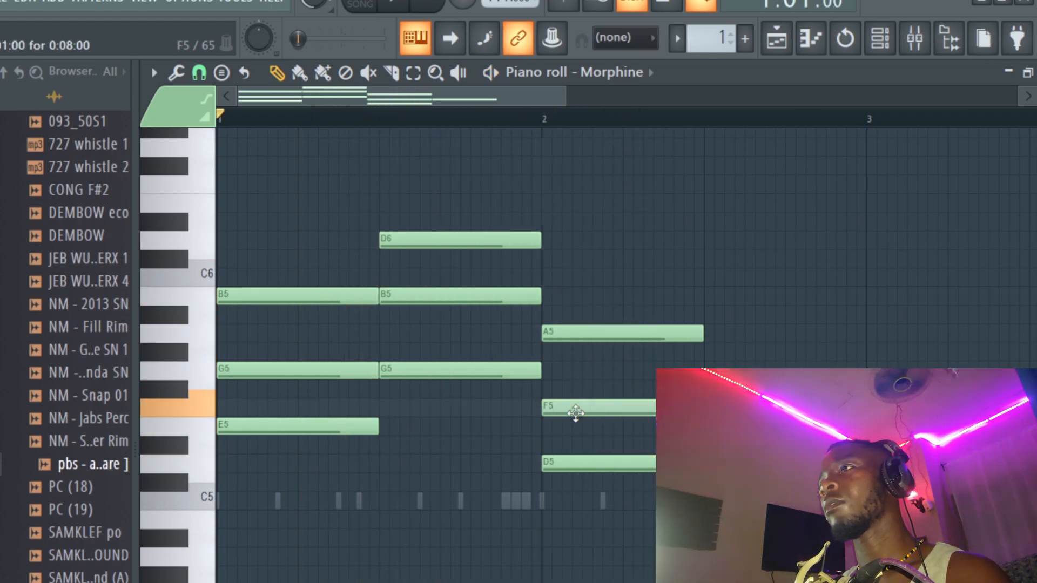
key(space)
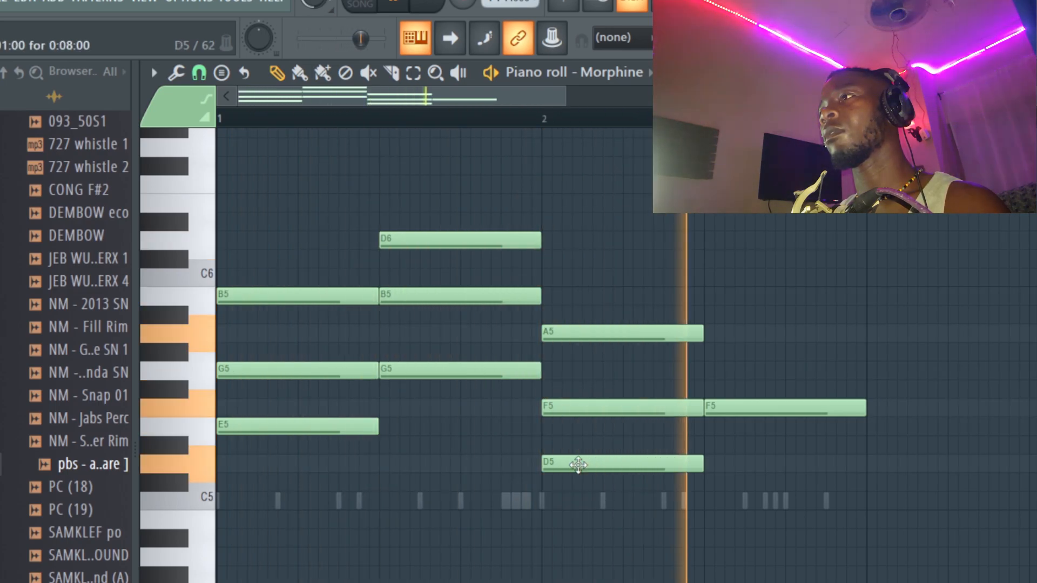
key(space)
Build the fourth chord by stacking half-bar A5 and C6 notes above the last F5, and play back the progression
click(703, 356)
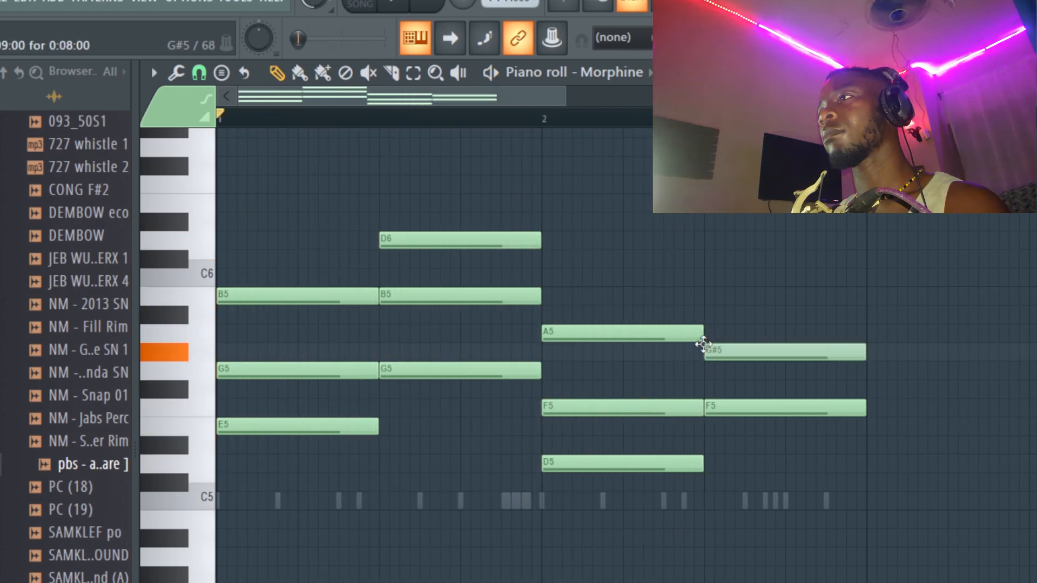
drag(703, 344, 701, 333)
click(706, 278)
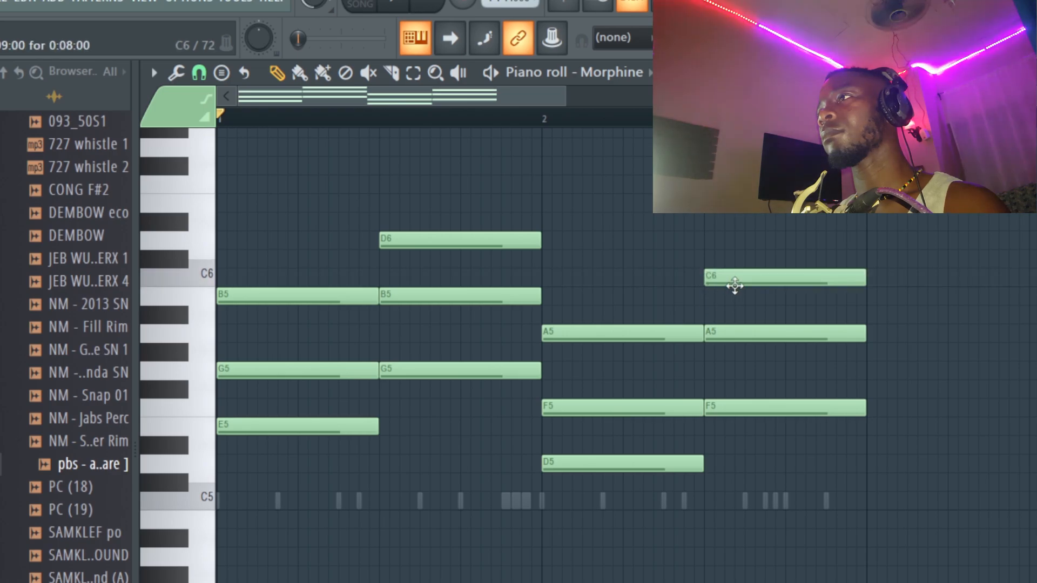
key(space)
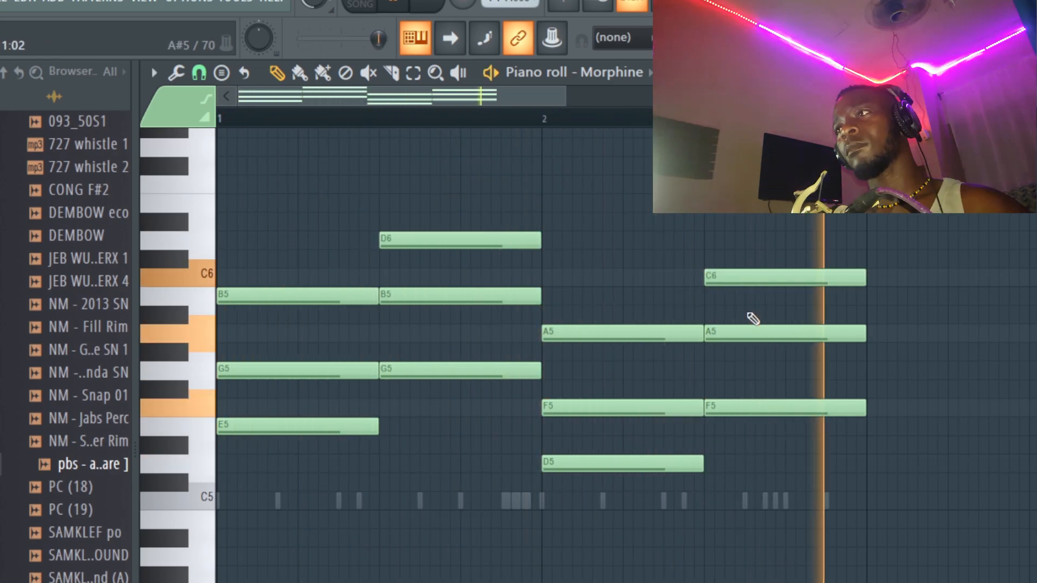
key(space)
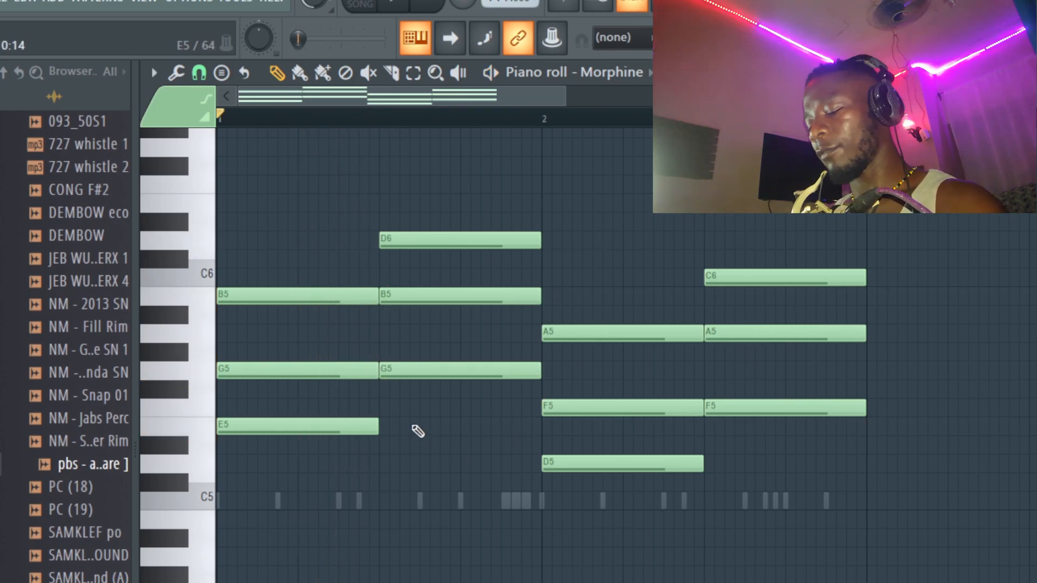
Move the first chord's E5 note up one octave to E6 and play back the progression
drag(421, 421, 331, 451)
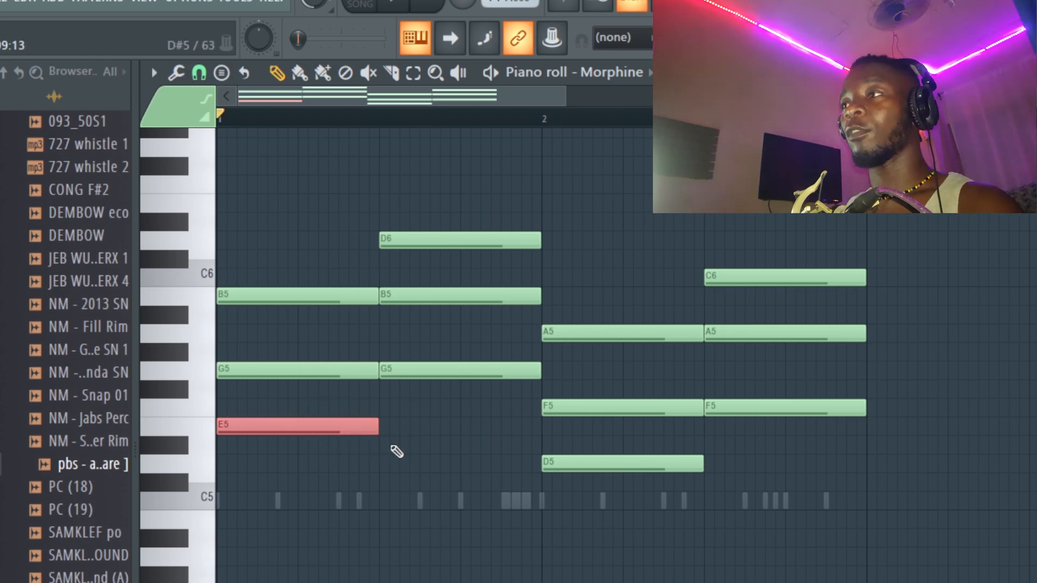
key(ctrl+Up)
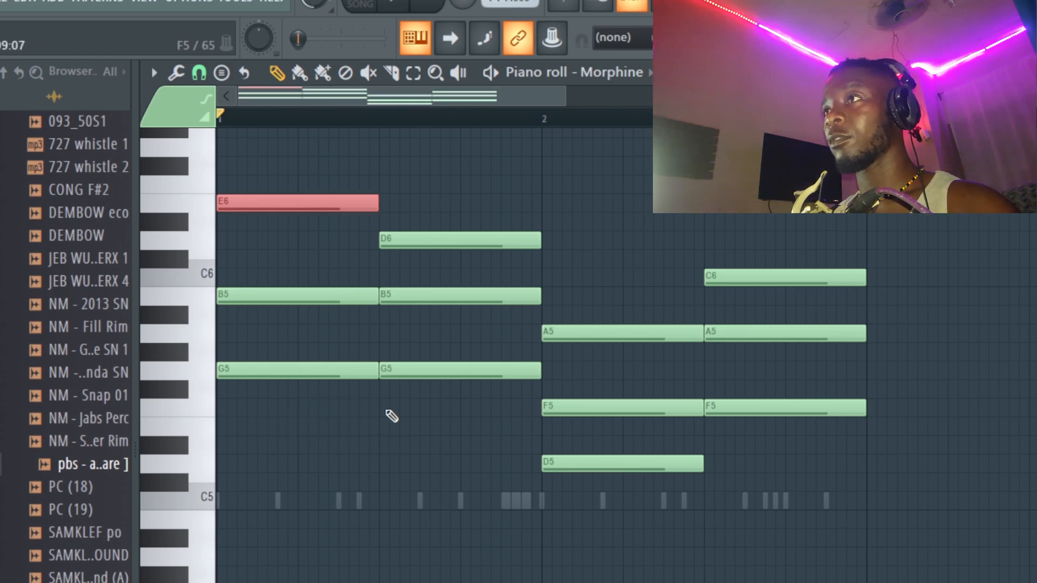
key(space)
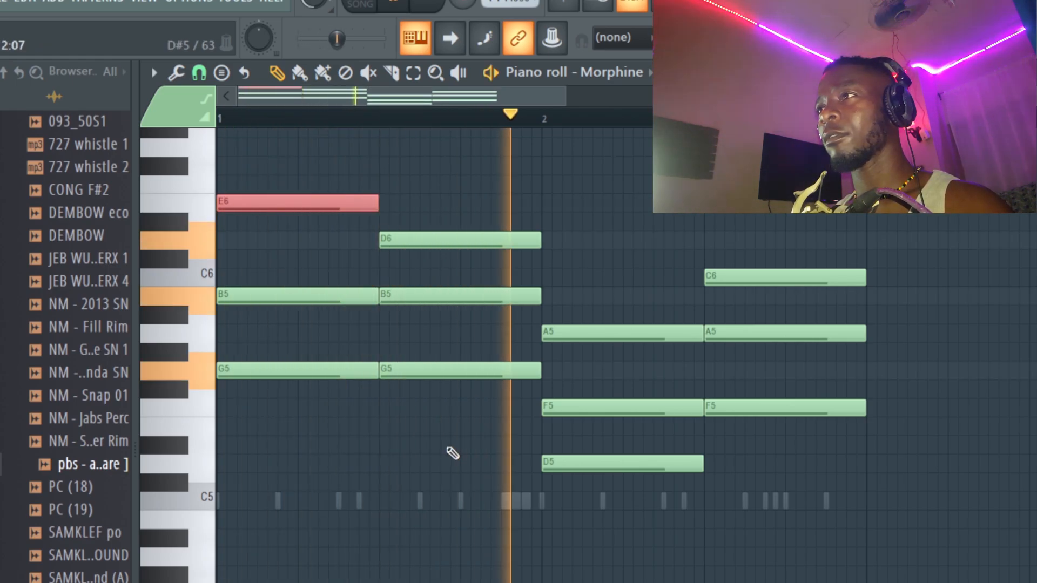
Move the third chord's D5 note up one octave to D6 and play back the progression
key(space)
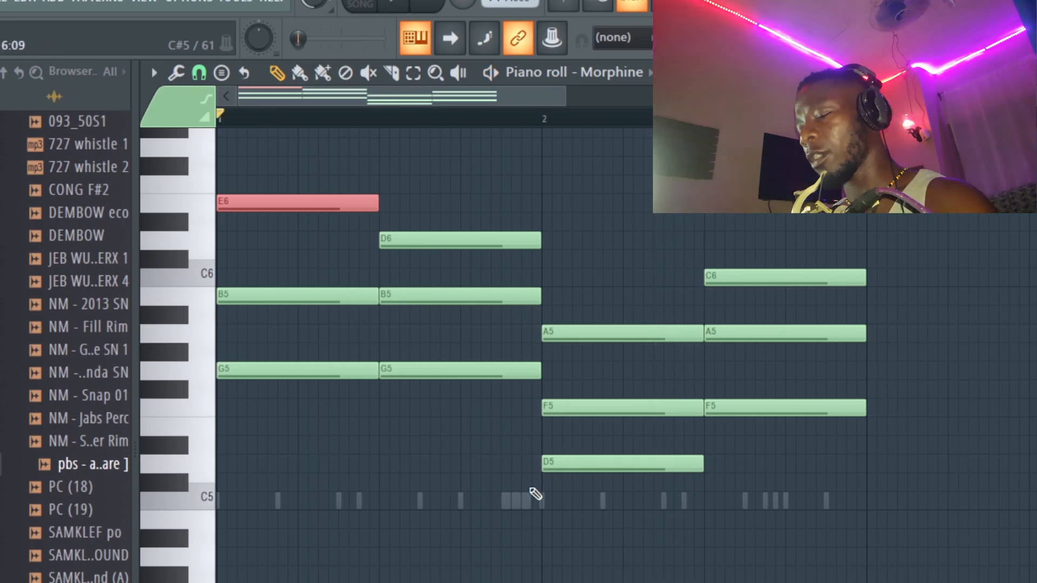
drag(642, 438, 613, 491)
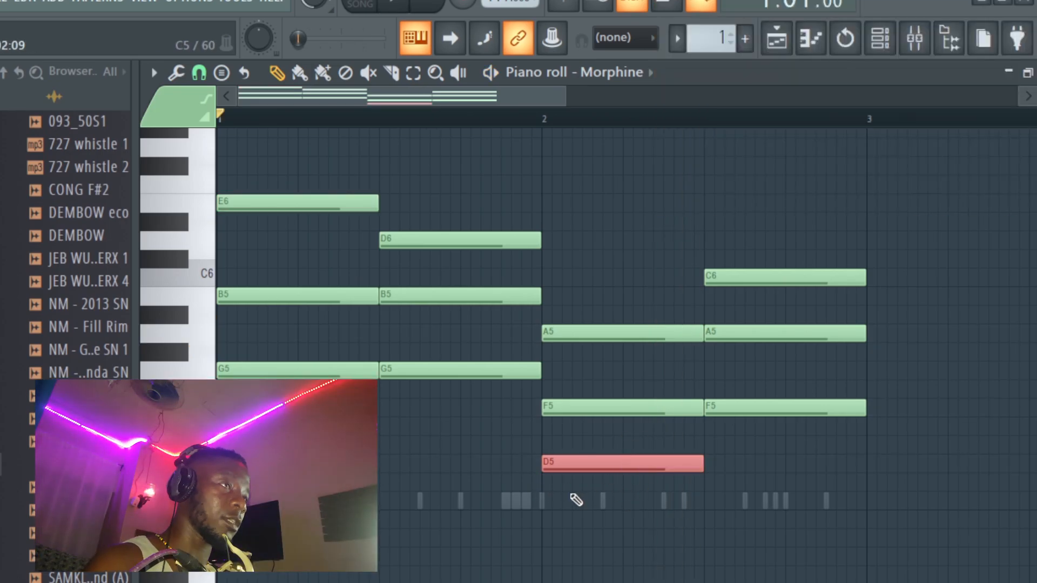
key(ctrl+Up)
key(space)
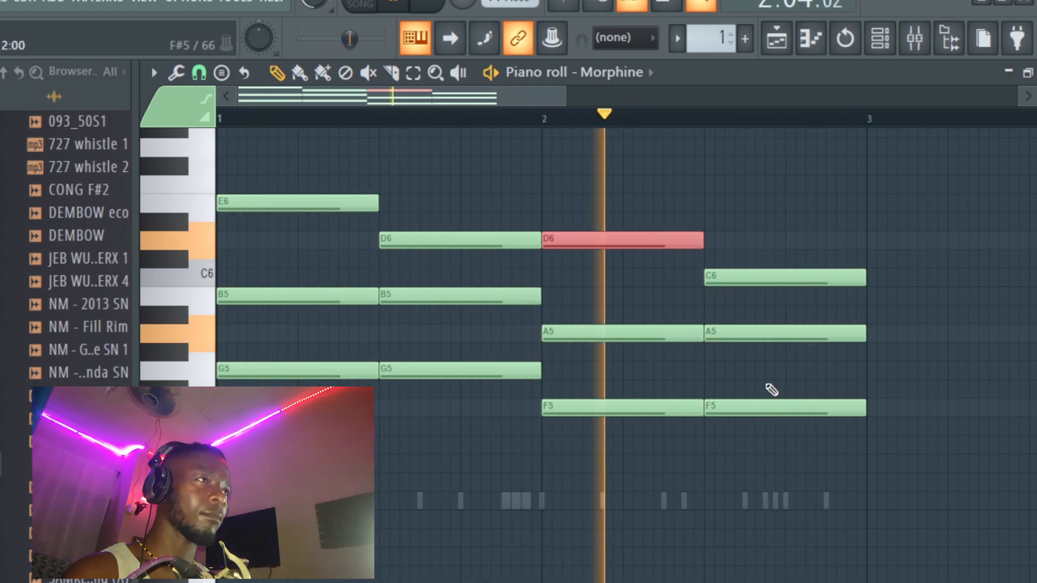
key(space)
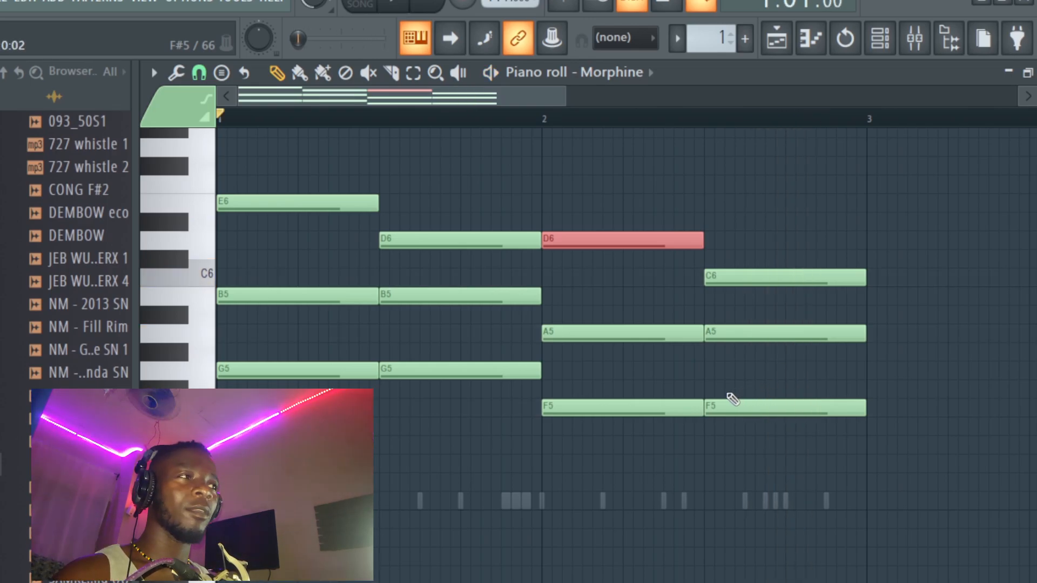
Try the fourth chord's F5 note one octave higher at F6 and audition the progression
drag(756, 380, 759, 432)
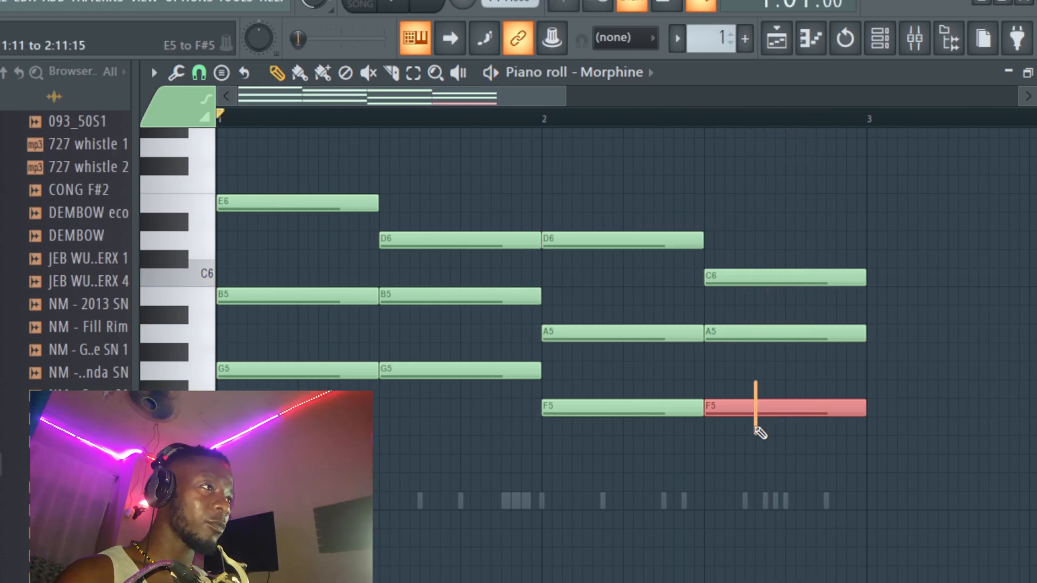
key(ctrl+Up)
key(space)
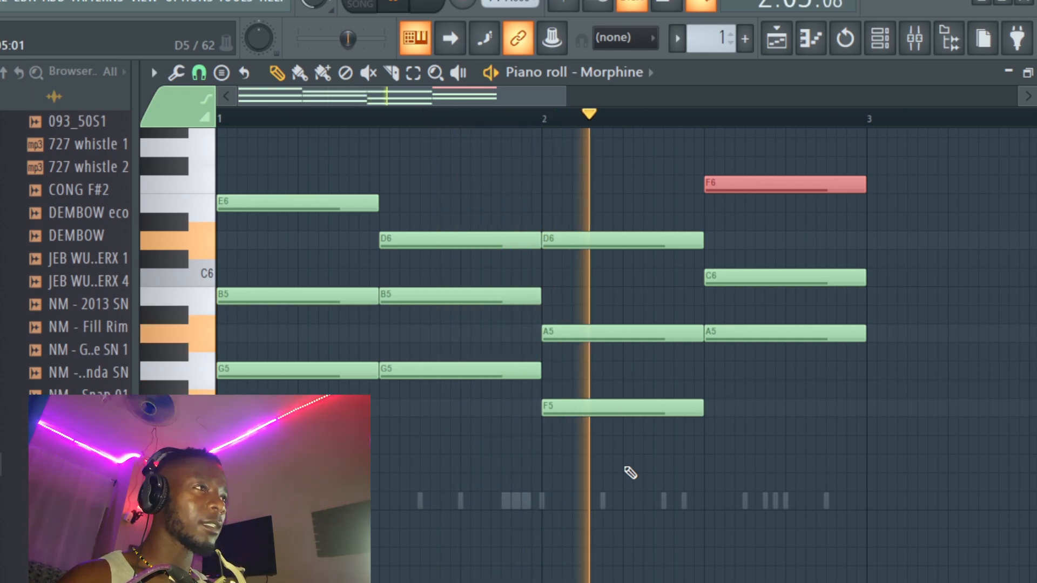
key(space)
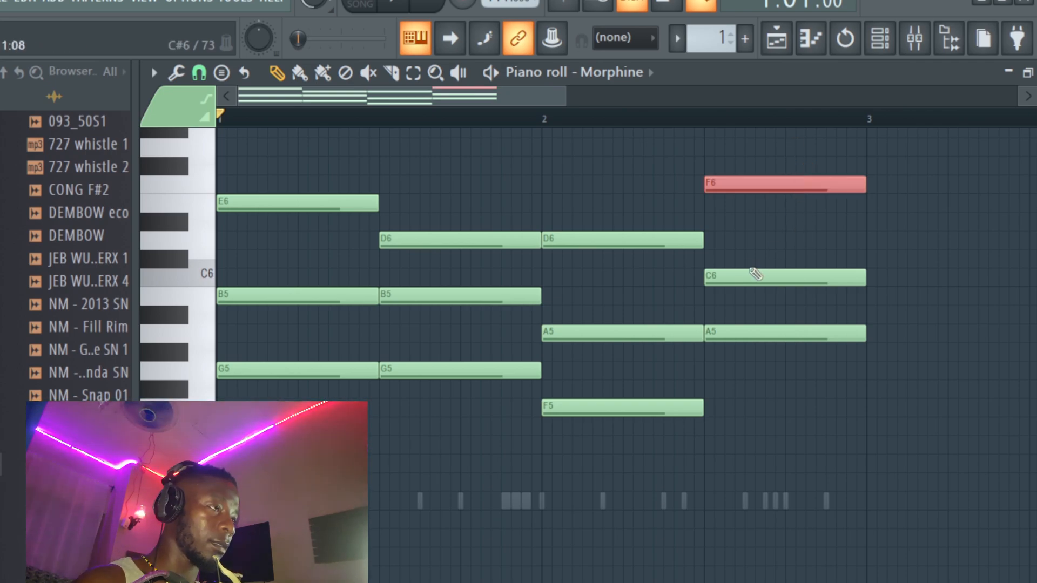
key(shift+Down)
Duplicate the lowest note of all four chords, place the copies one octave lower under bars 1 and 2, and play back the result
click(268, 376)
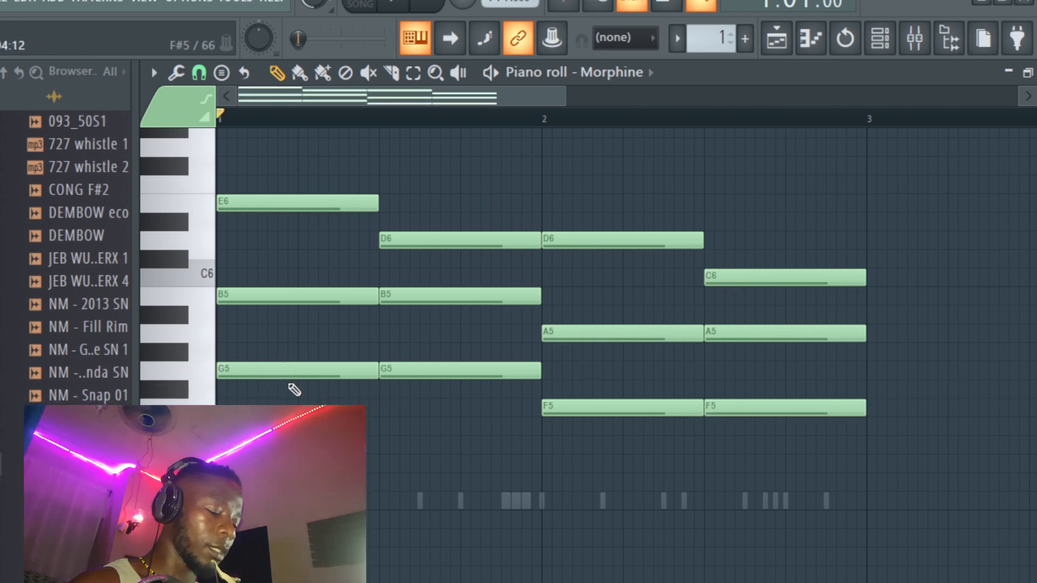
drag(896, 361, 217, 488)
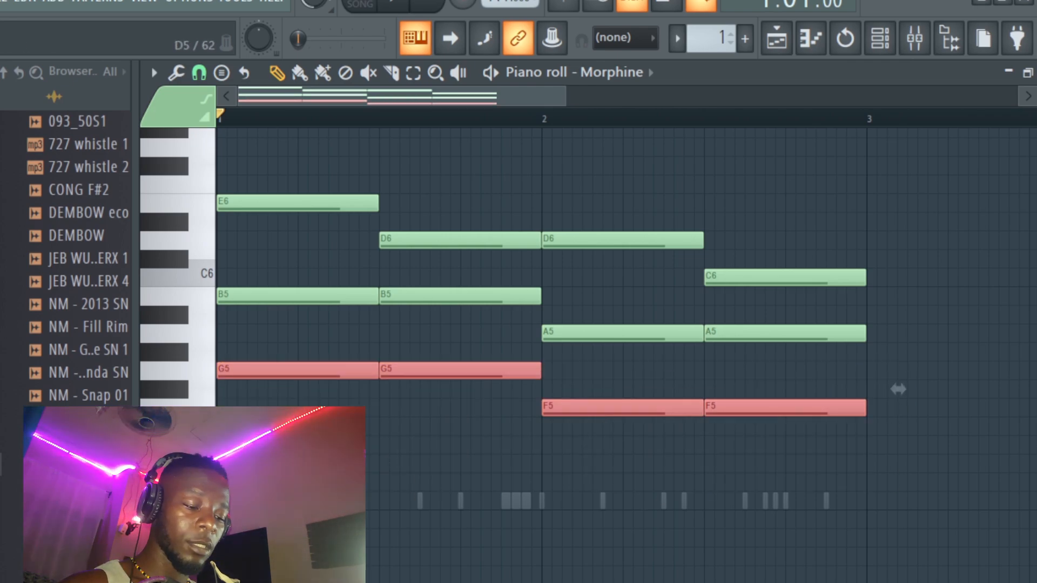
key(ctrl+b)
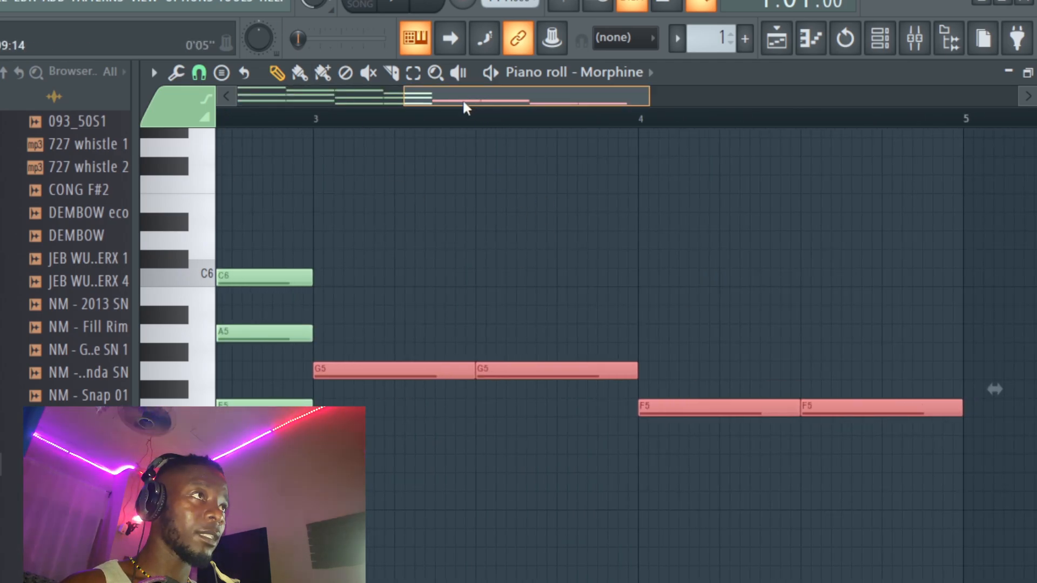
drag(463, 99, 228, 97)
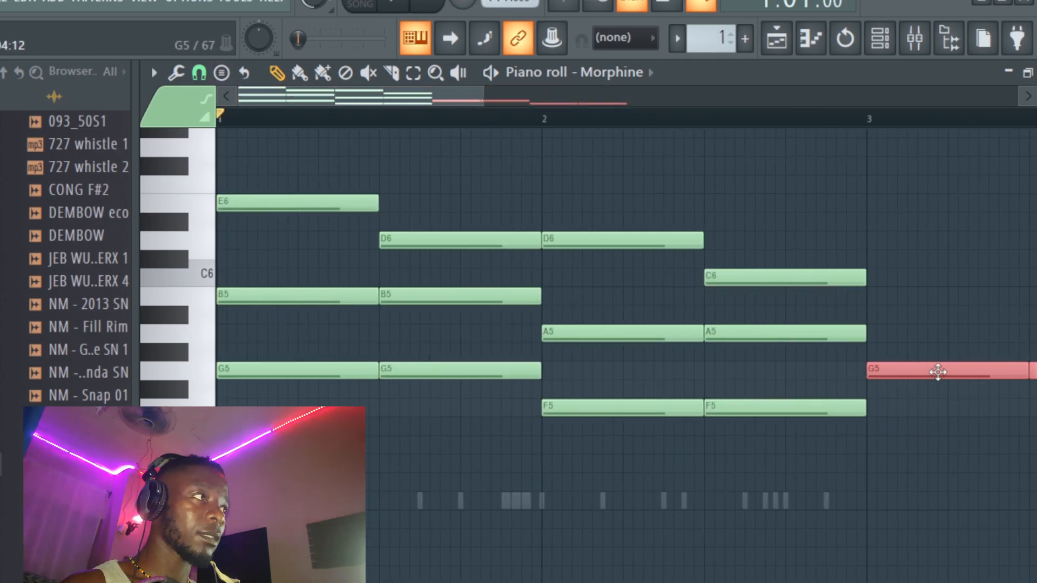
drag(938, 371, 287, 444)
drag(898, 463, 898, 389)
click(898, 388)
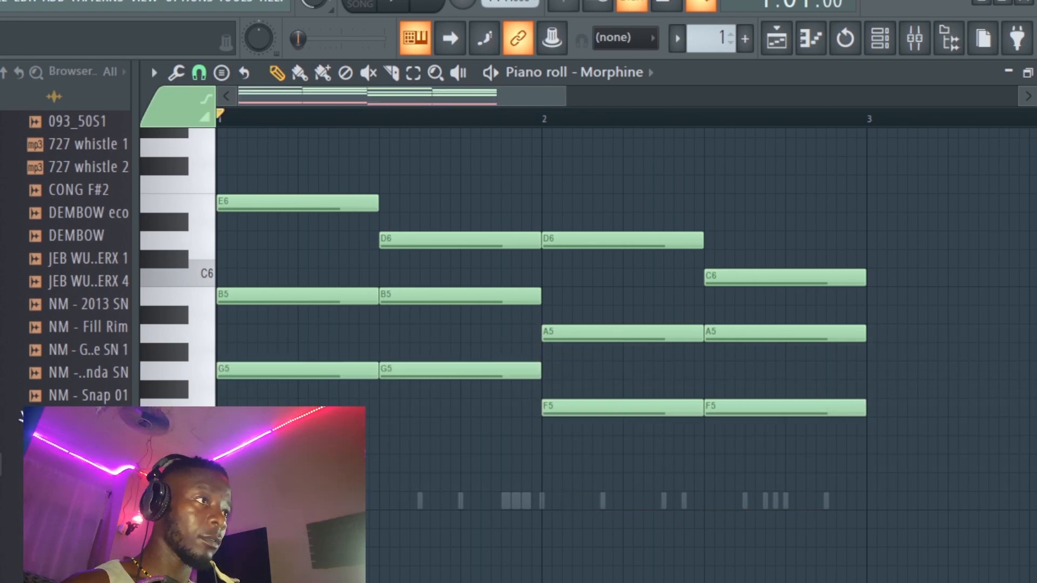
key(space)
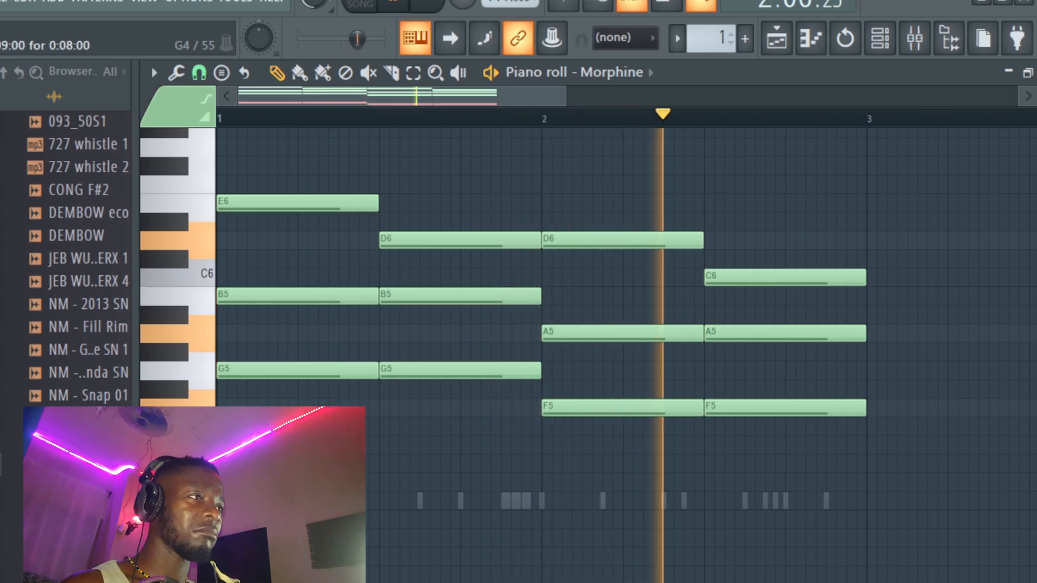
key(space)
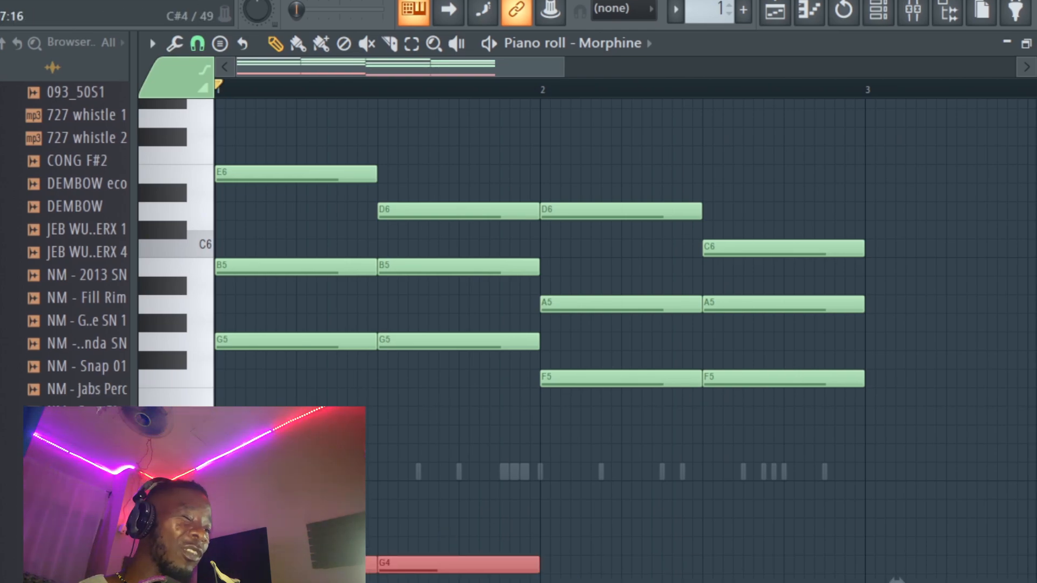
key(space)
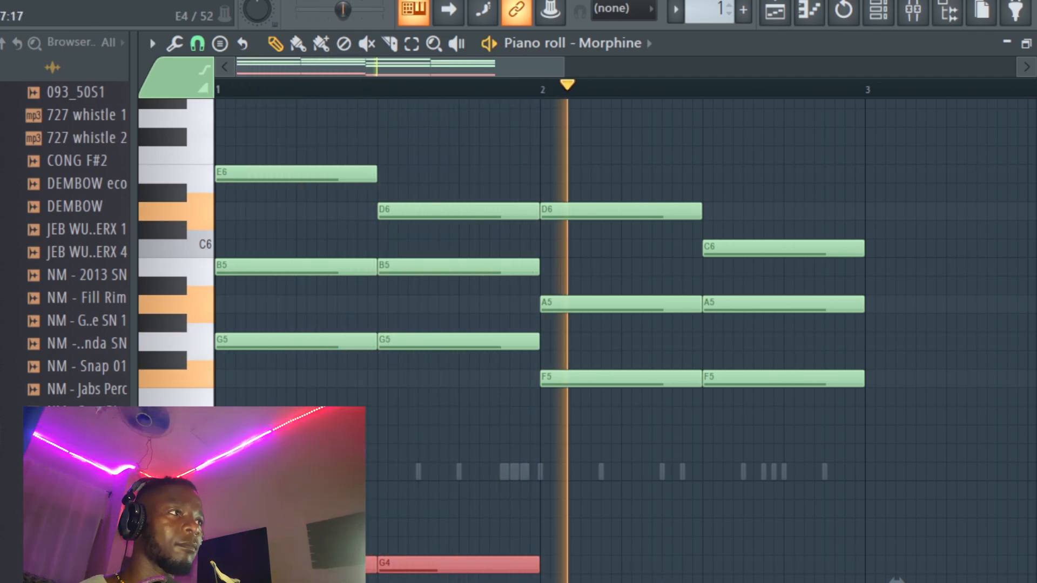
key(space)
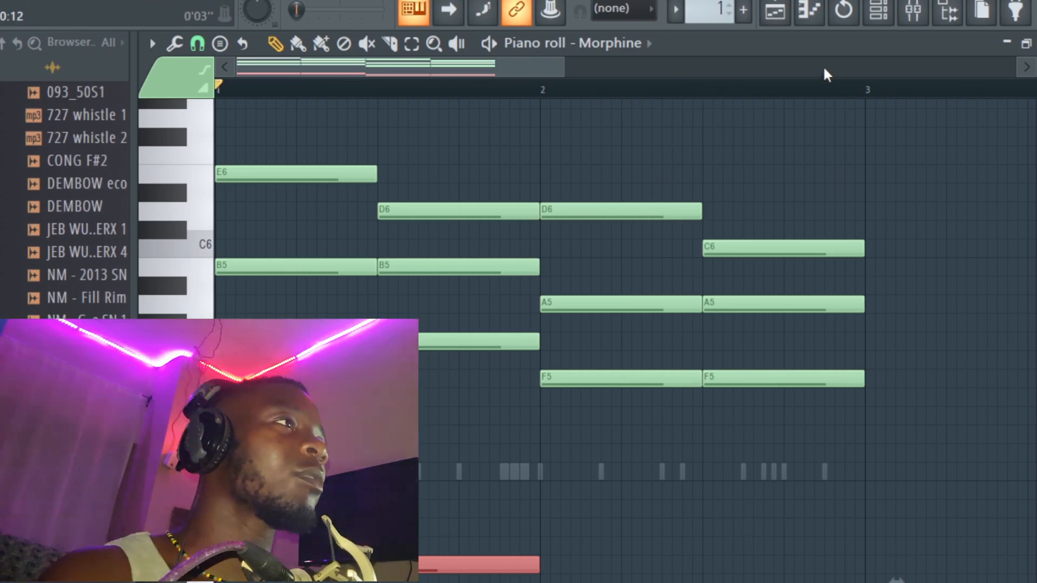
Route the Morphine channel to mixer track 5 and check its signal in the mixer during playback
key(Escape)
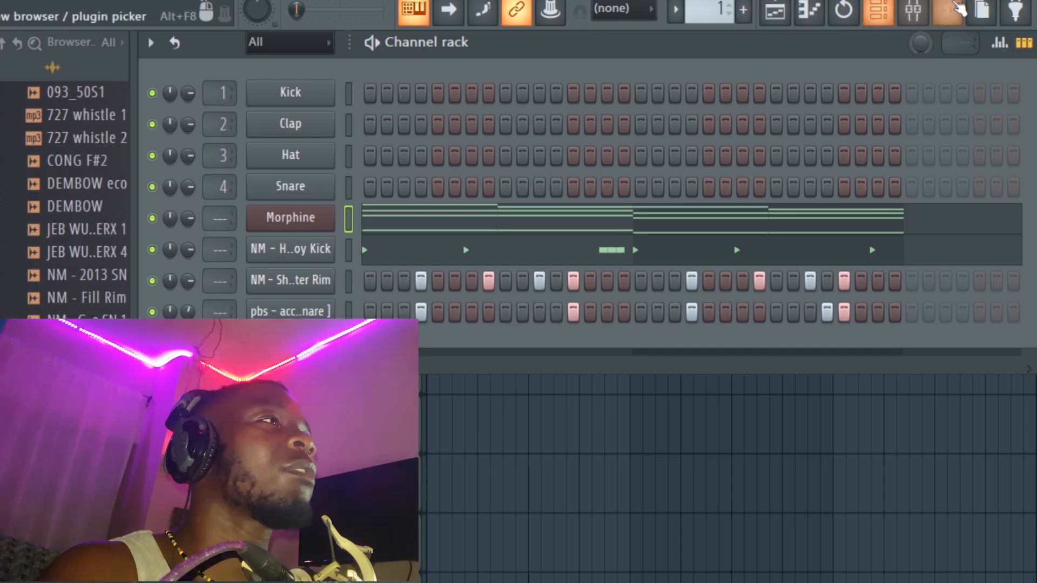
click(925, 16)
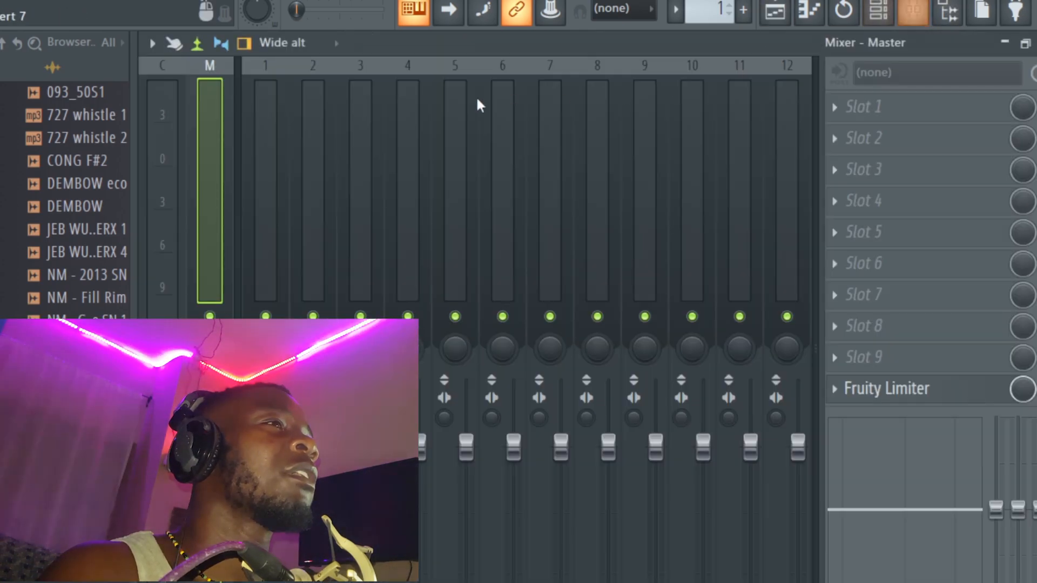
click(918, 7)
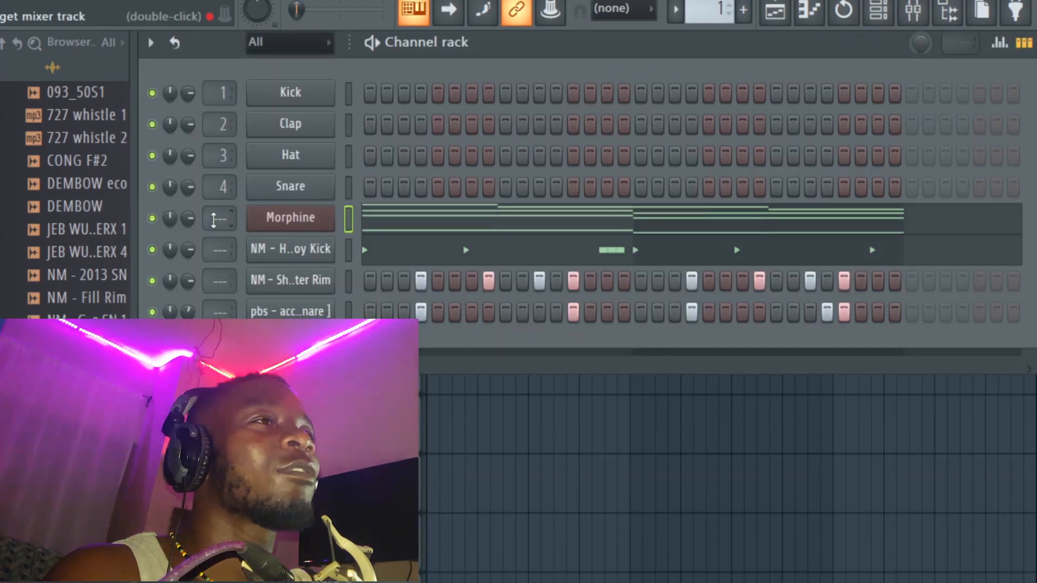
scroll(219, 218, up, 1)
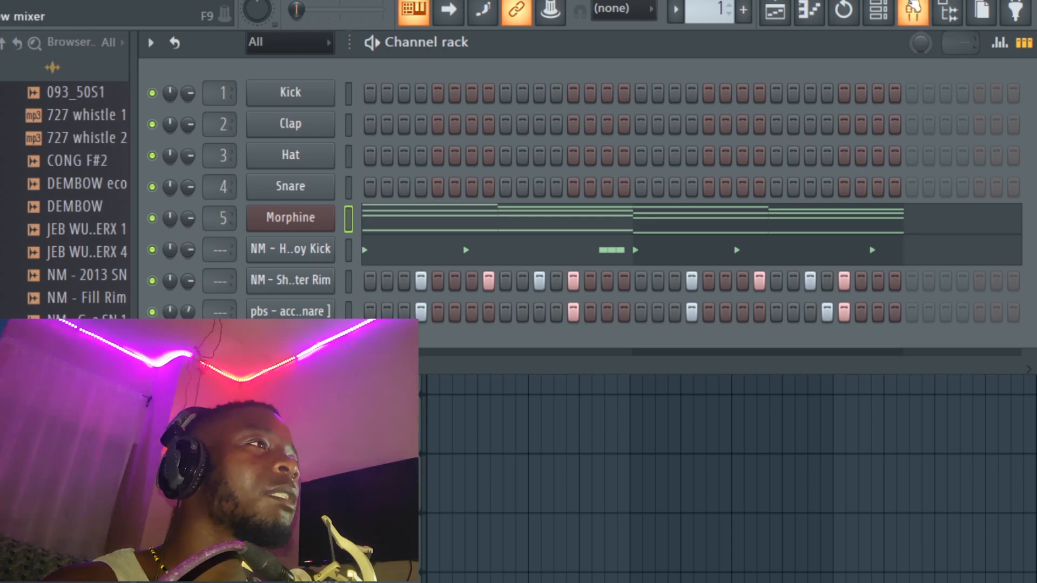
click(922, 7)
key(space)
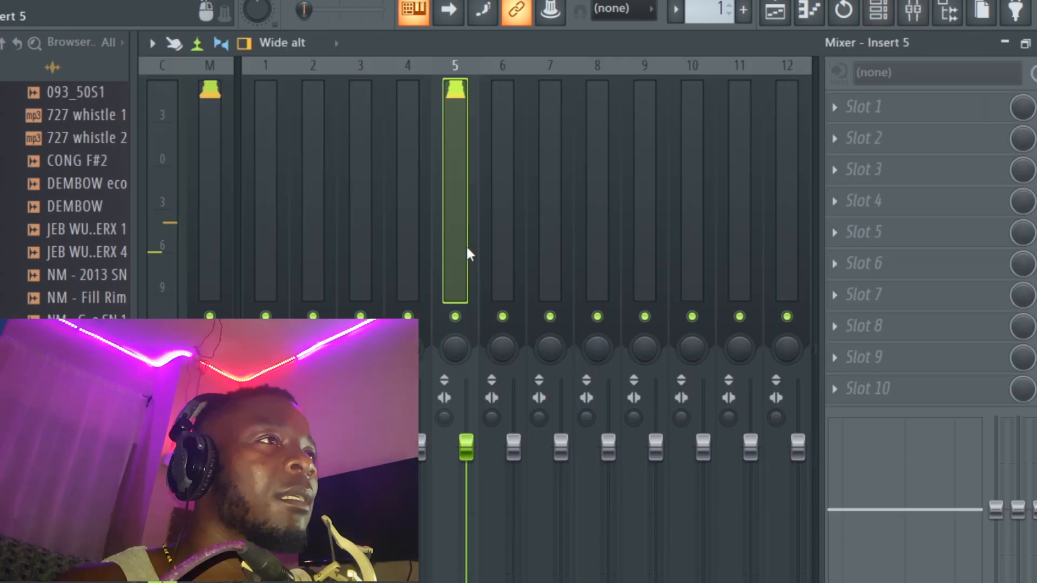
key(space)
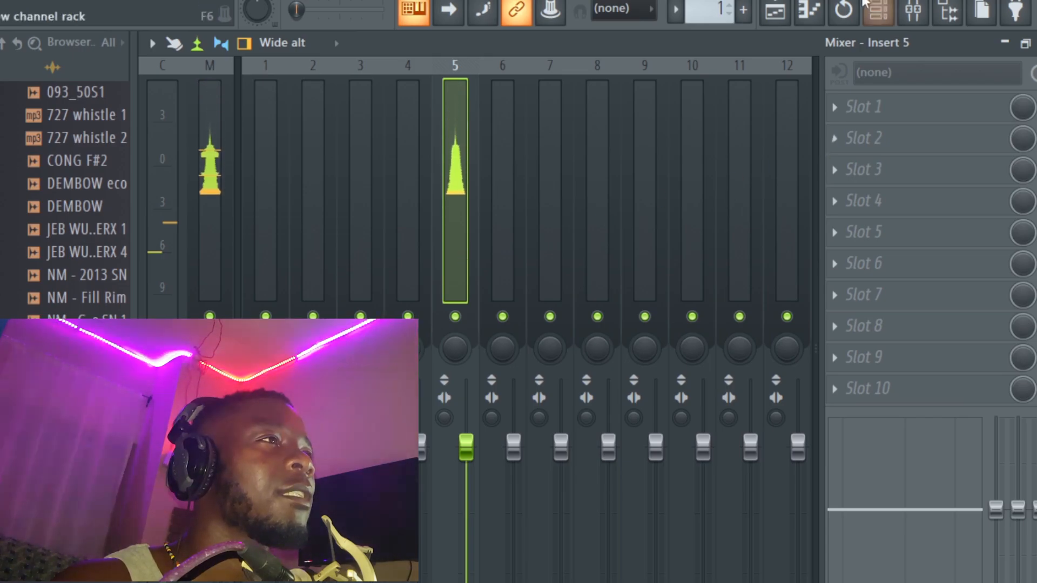
Lower the Morphine channel's volume in the channel rack and check the level on mixer insert 5 during playback
click(878, 11)
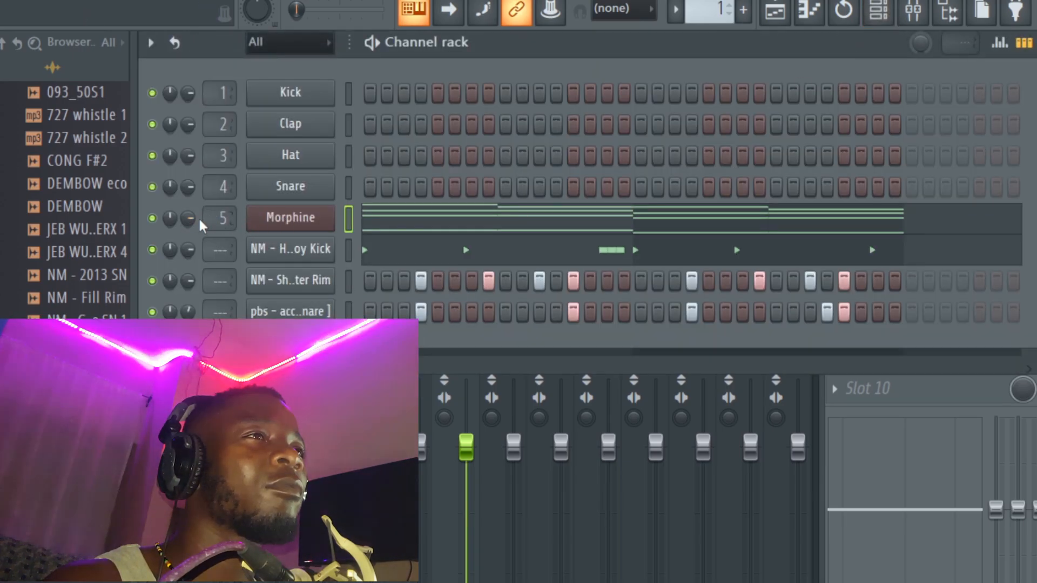
drag(188, 218, 188, 232)
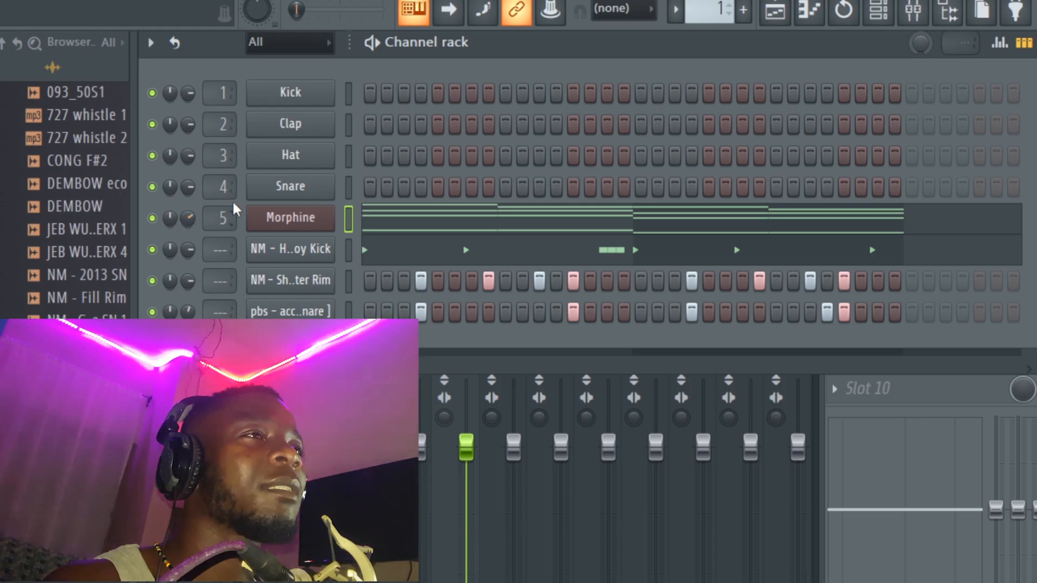
key(space)
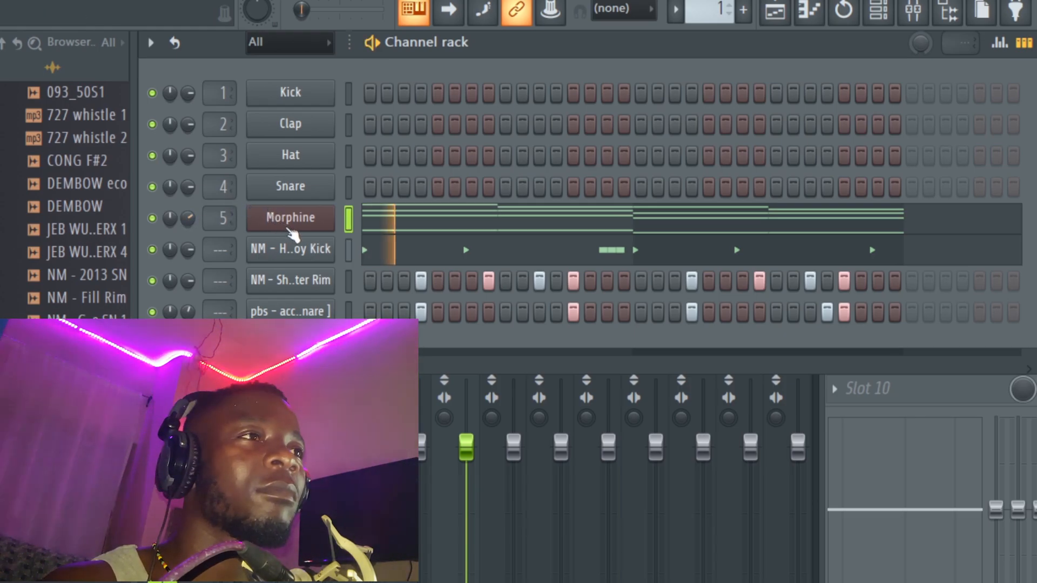
click(927, 7)
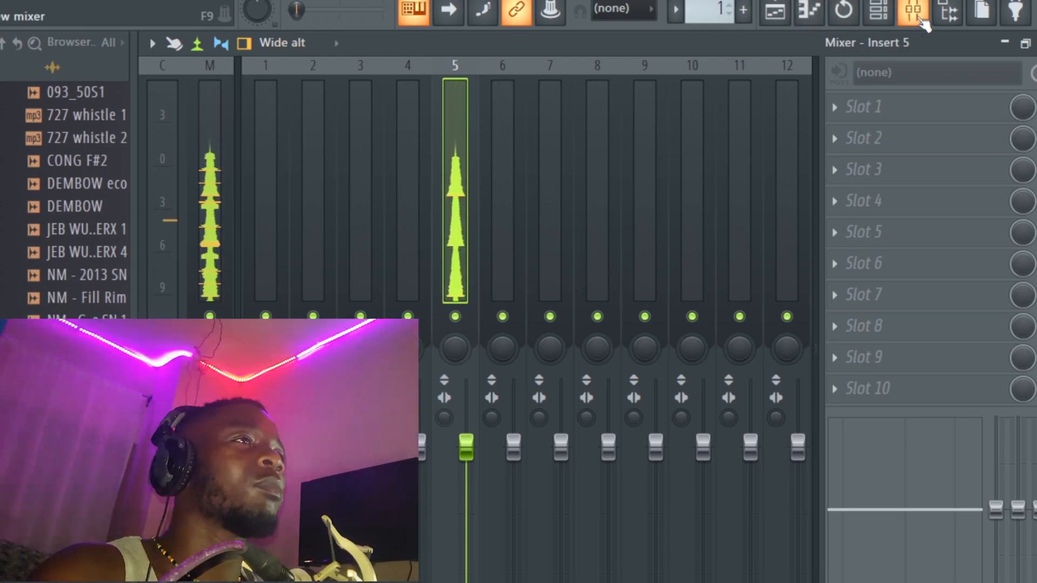
click(913, 16)
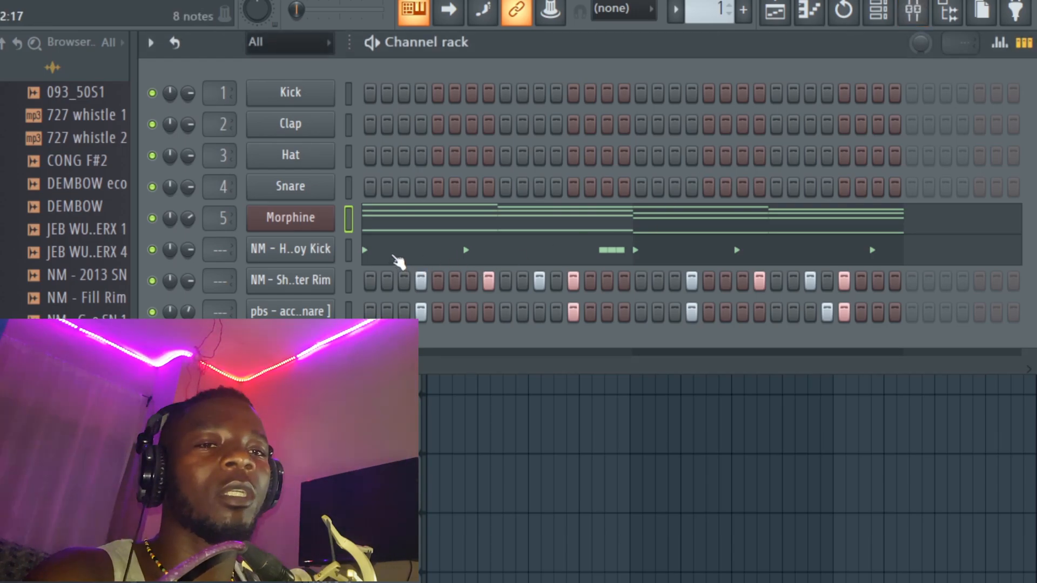